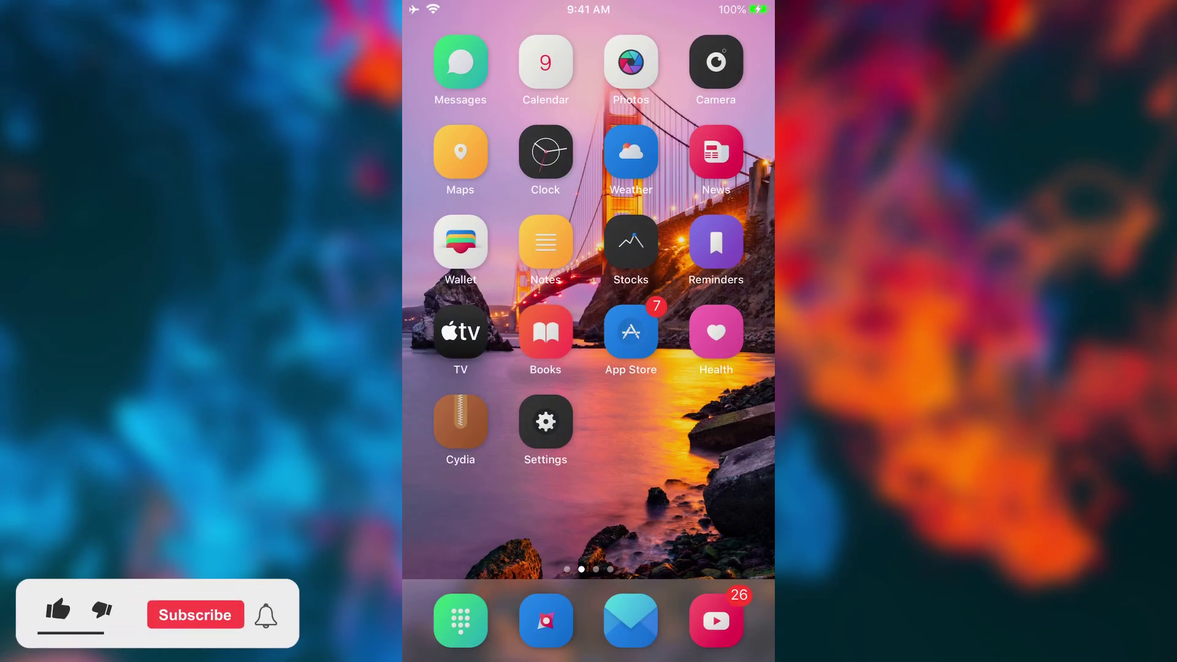
# Test-launch Pokémon GO from the next home page, then open Cydia
pyautogui.hscroll(5, 589, 294)
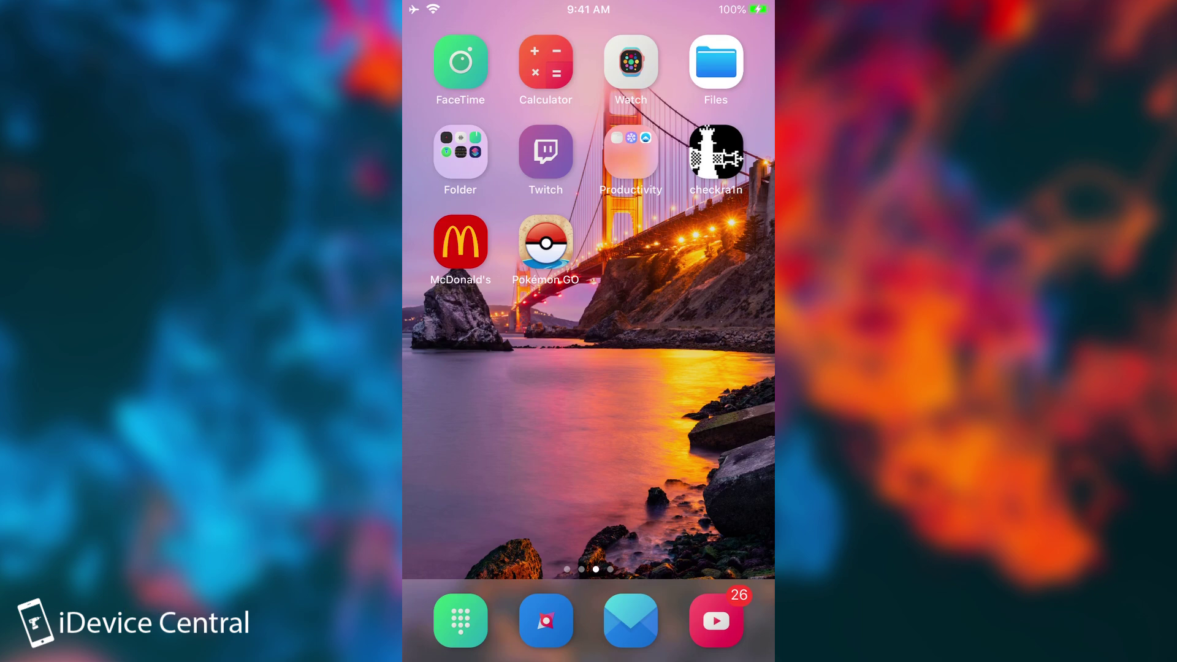
pyautogui.click(546, 242)
pyautogui.hscroll(-5, 588, 306)
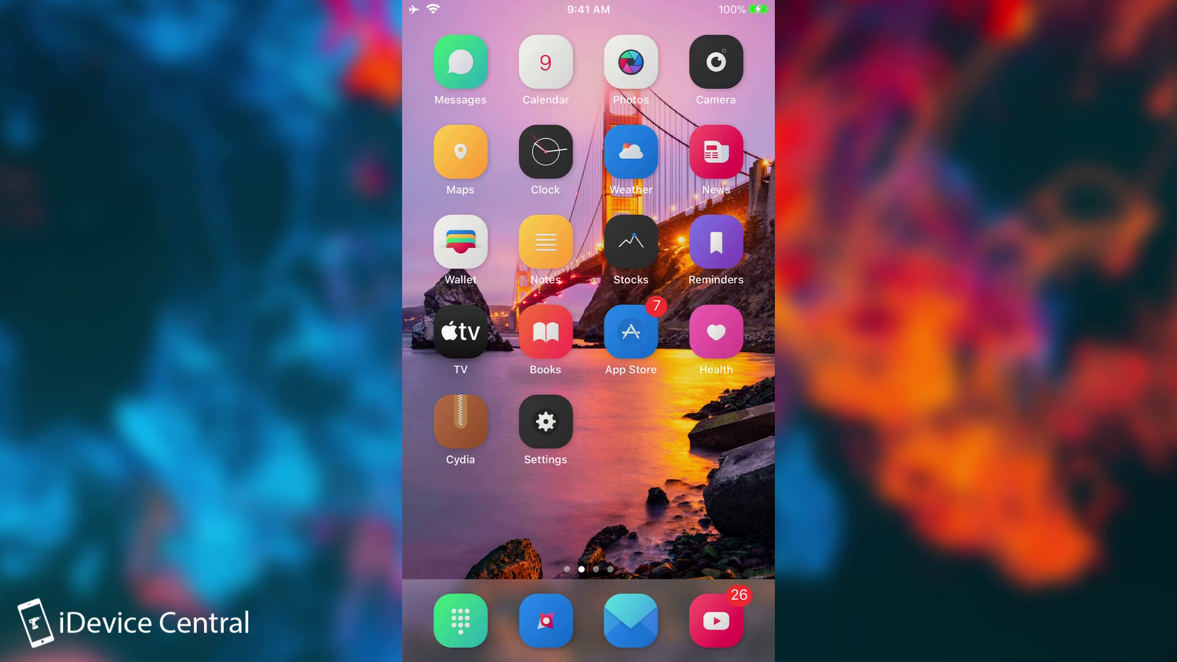
pyautogui.click(461, 422)
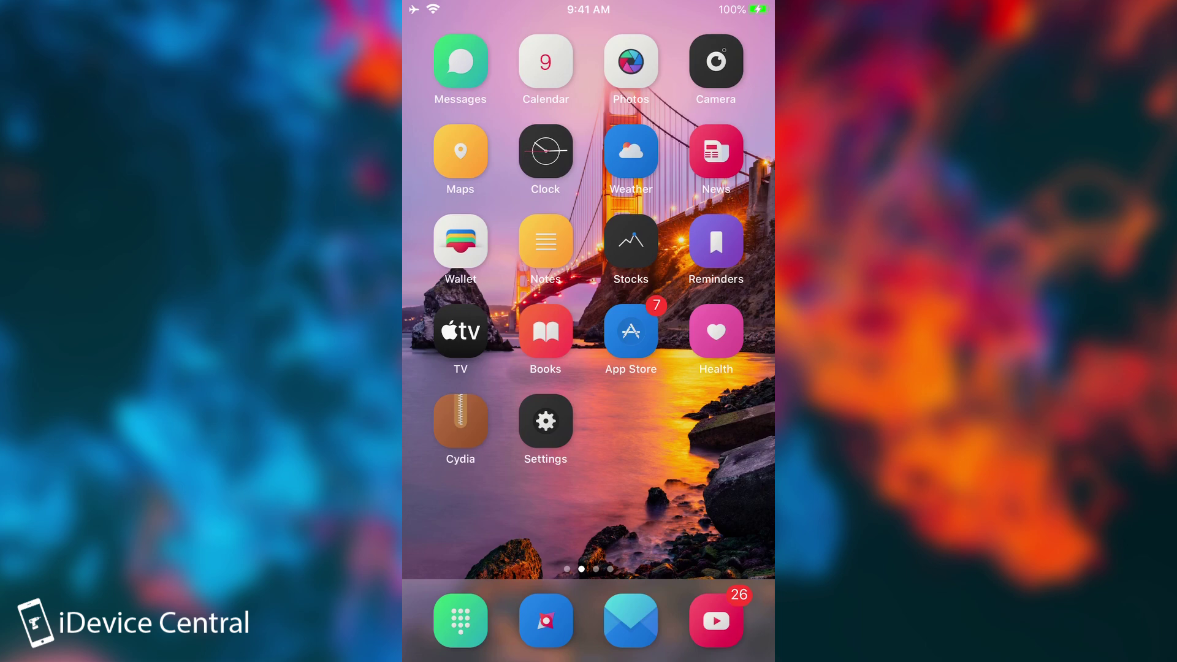
# Relaunch Pokémon GO to show it crashes, then return to the first home page
pyautogui.hscroll(5, 588, 276)
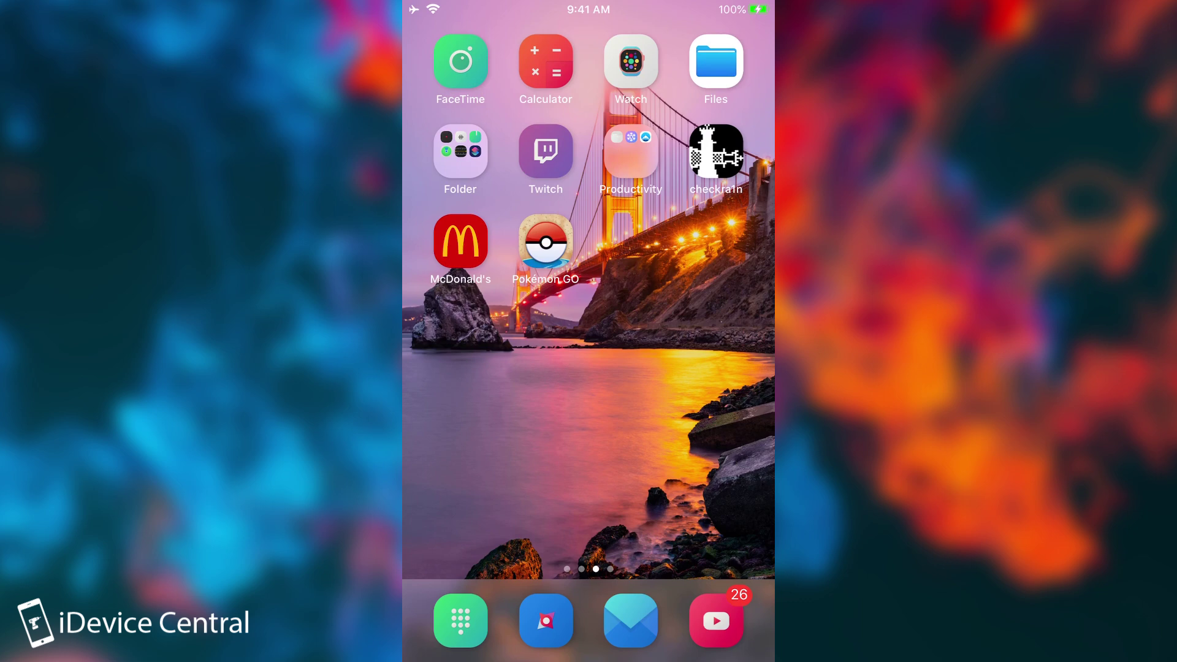
pyautogui.click(546, 242)
pyautogui.moveTo(466, 367); pyautogui.dragTo(711, 367)
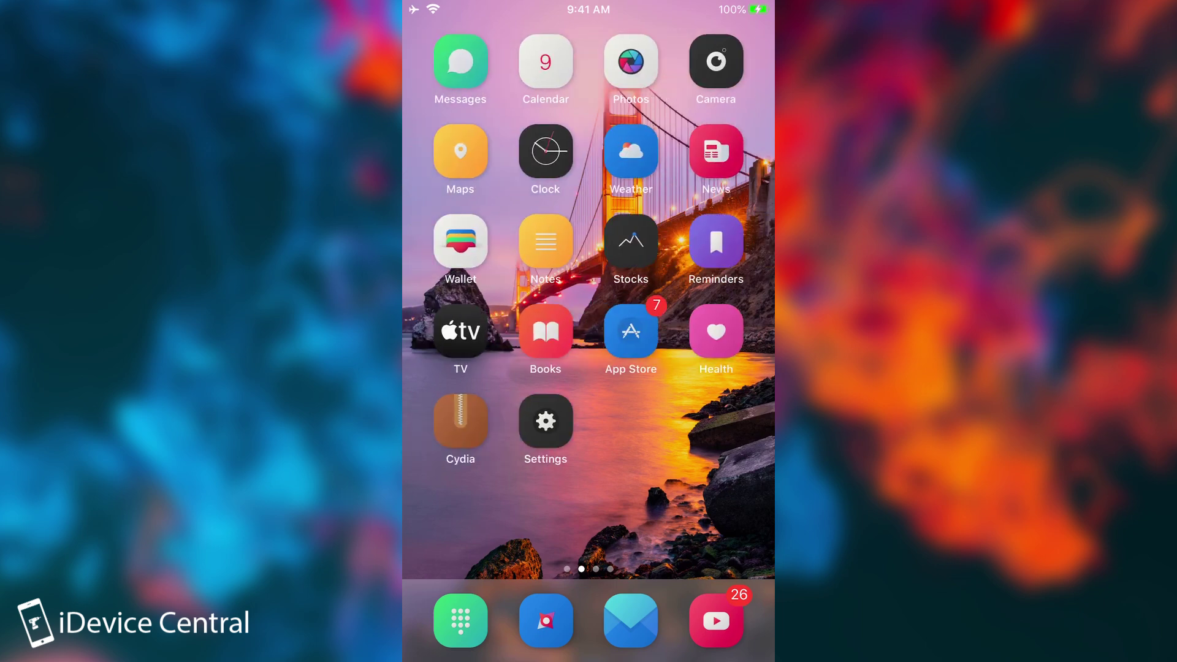
pyautogui.moveTo(711, 368)
pyautogui.mouseDown()
pyautogui.moveTo(466, 367)
pyautogui.moveTo(711, 367)
pyautogui.mouseUp()
pyautogui.hscroll(5, 589, 294)
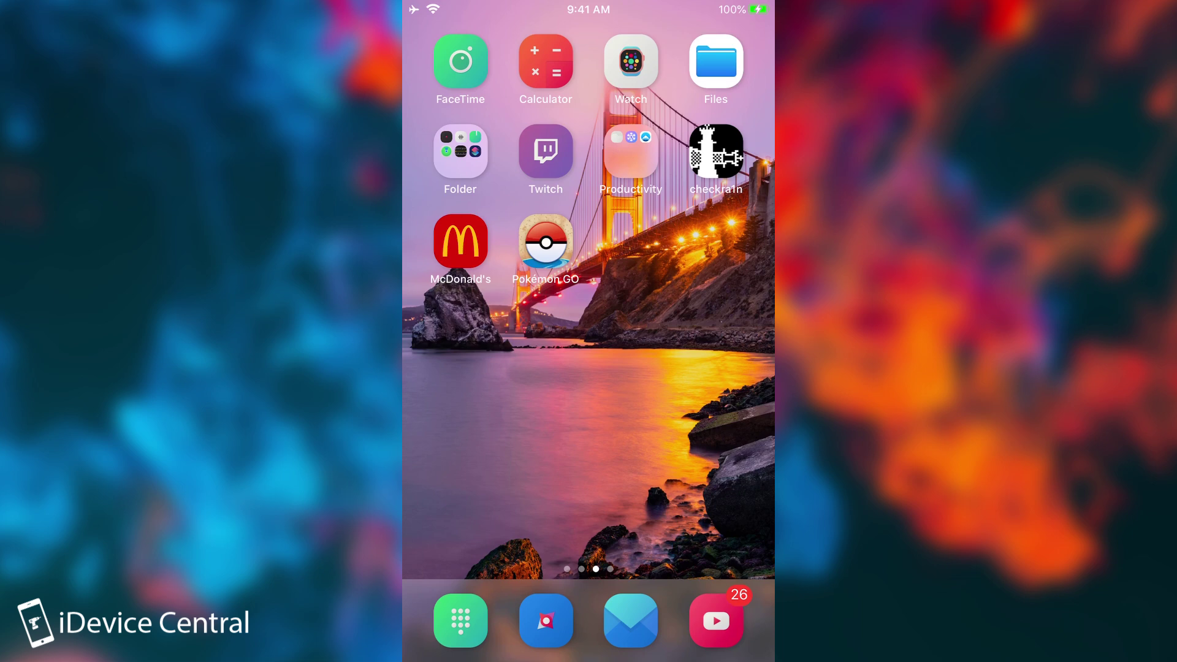
pyautogui.hscroll(-5, 589, 275)
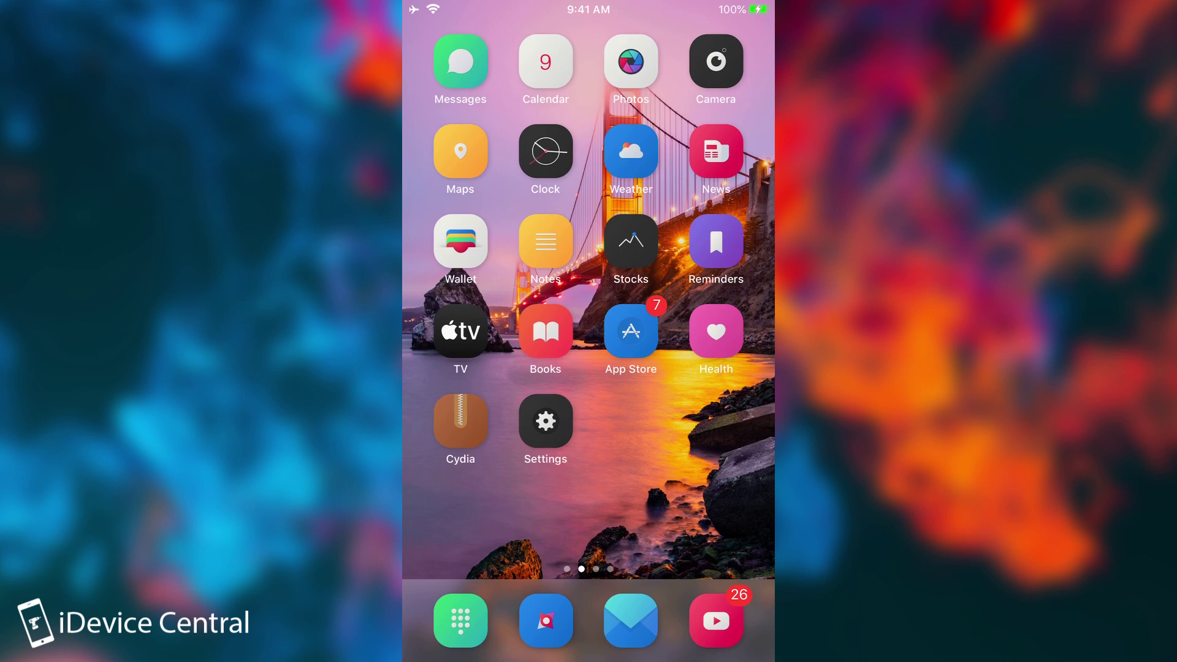
# In Cydia, open the ichitaso repository's All Packages list from Sources
pyautogui.click(460, 421)
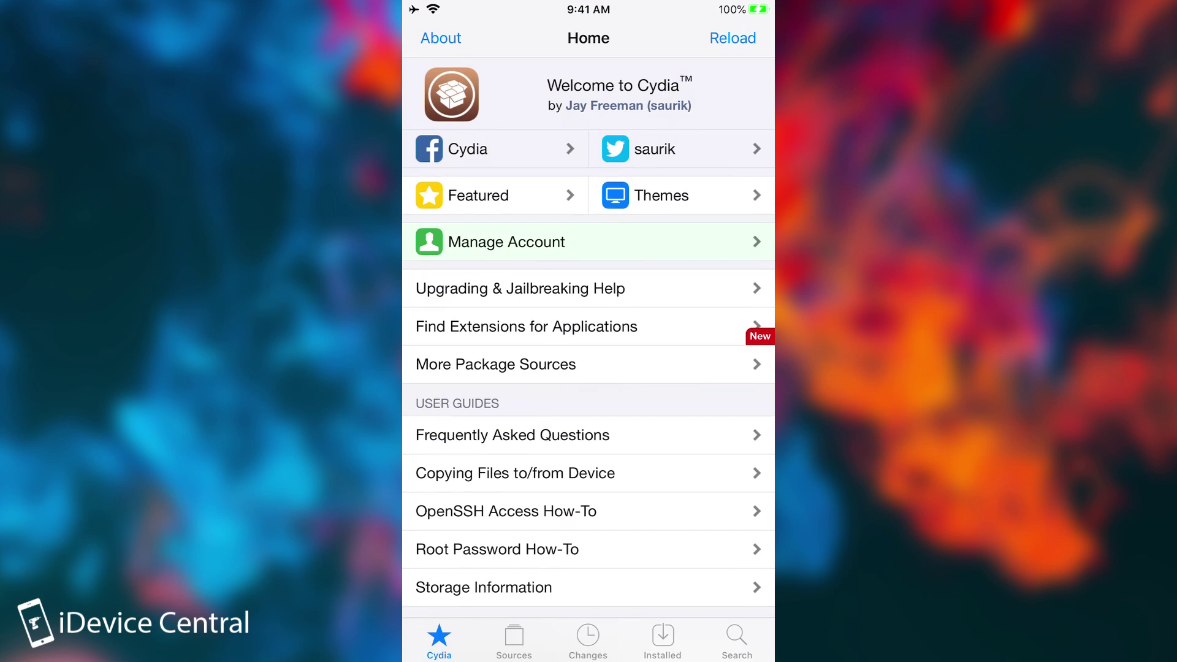
pyautogui.click(514, 641)
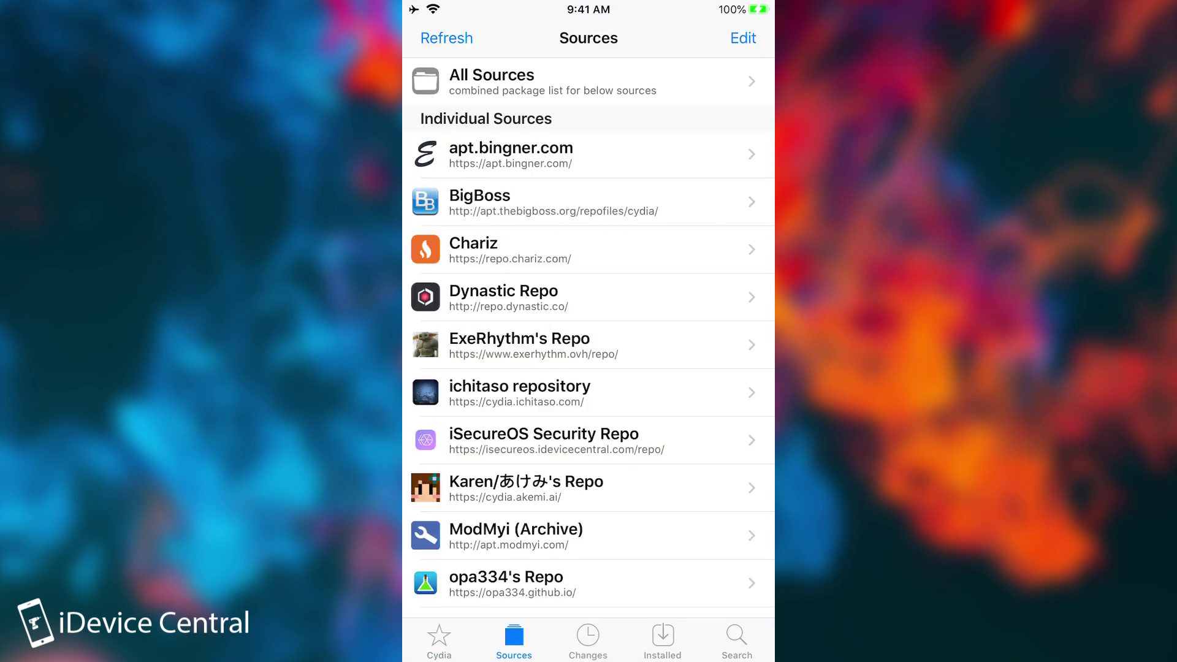
pyautogui.click(519, 393)
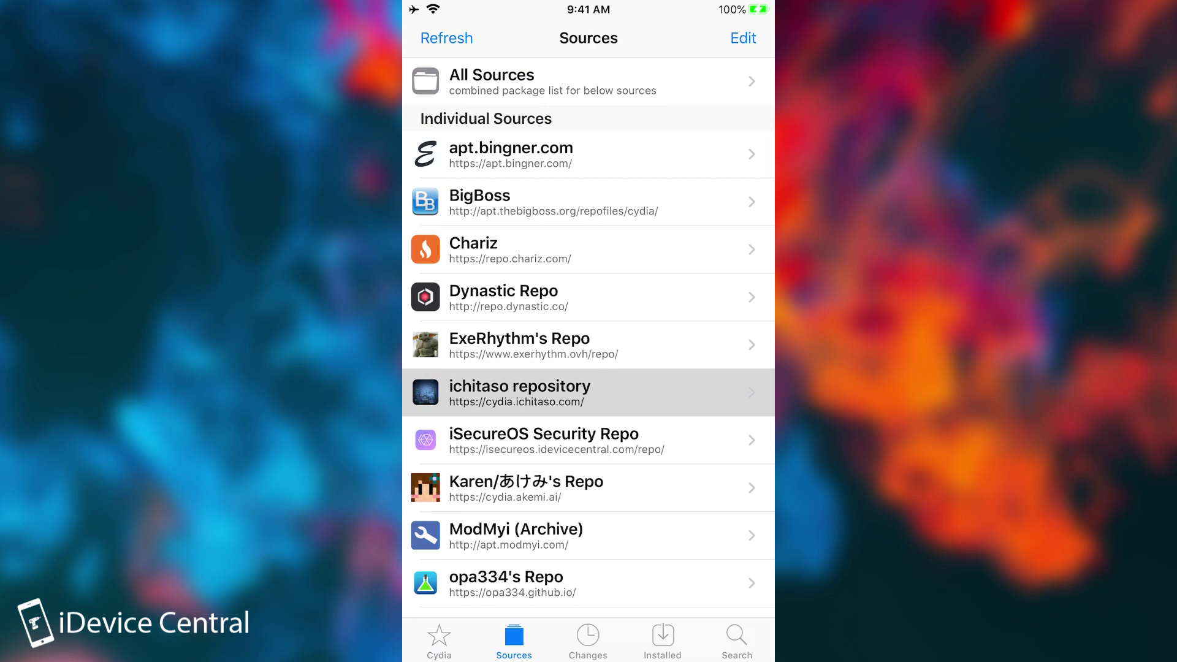
pyautogui.click(520, 392)
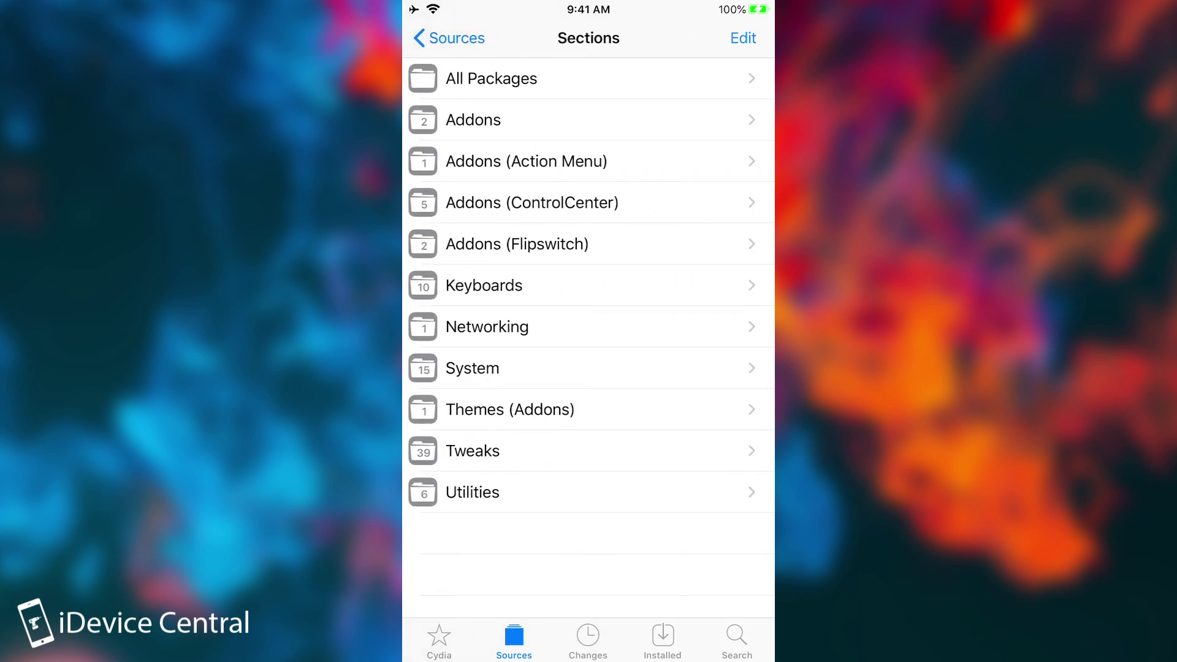
pyautogui.click(490, 79)
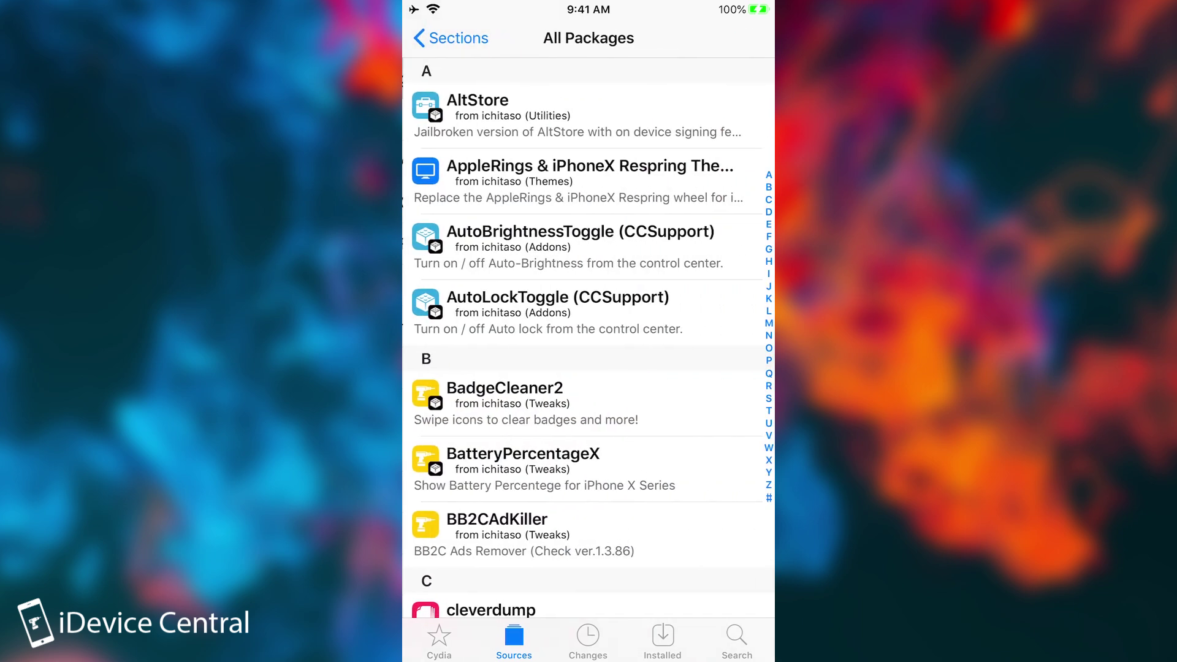
# Scroll through the ichitaso packages, then return to the Sources list
pyautogui.scroll(-5, 588, 344)
pyautogui.scroll(-5, 588, 343)
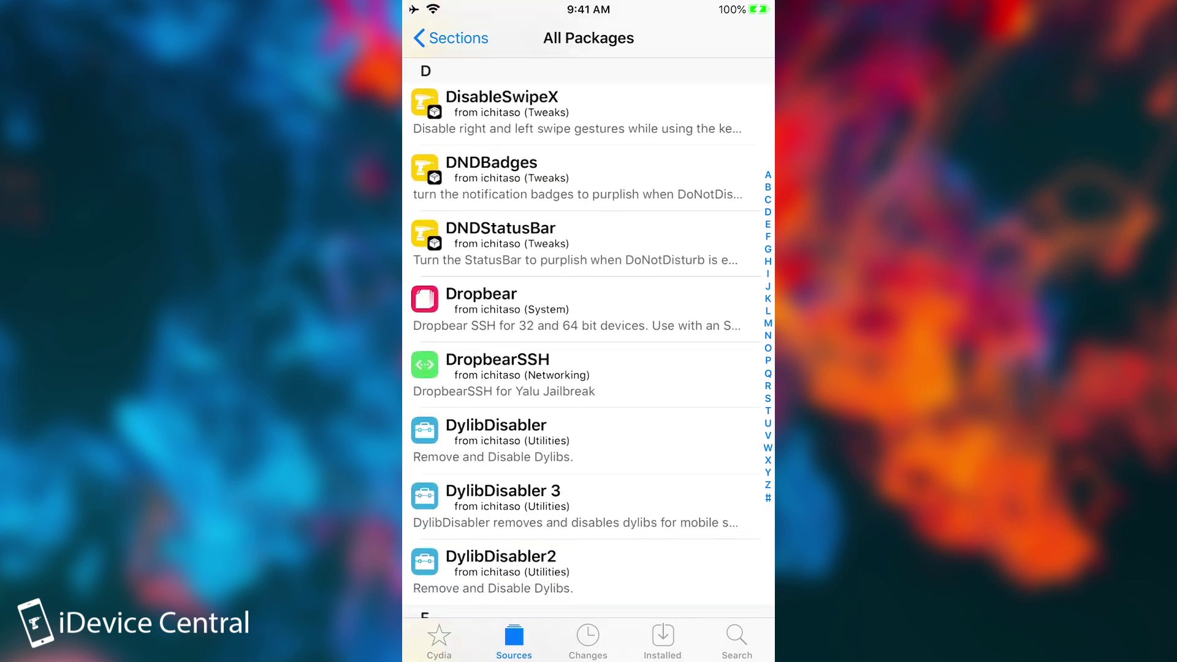
pyautogui.scroll(-5, 588, 343)
pyautogui.scroll(-3, 588, 343)
pyautogui.scroll(-1, 589, 343)
pyautogui.scroll(-5, 589, 343)
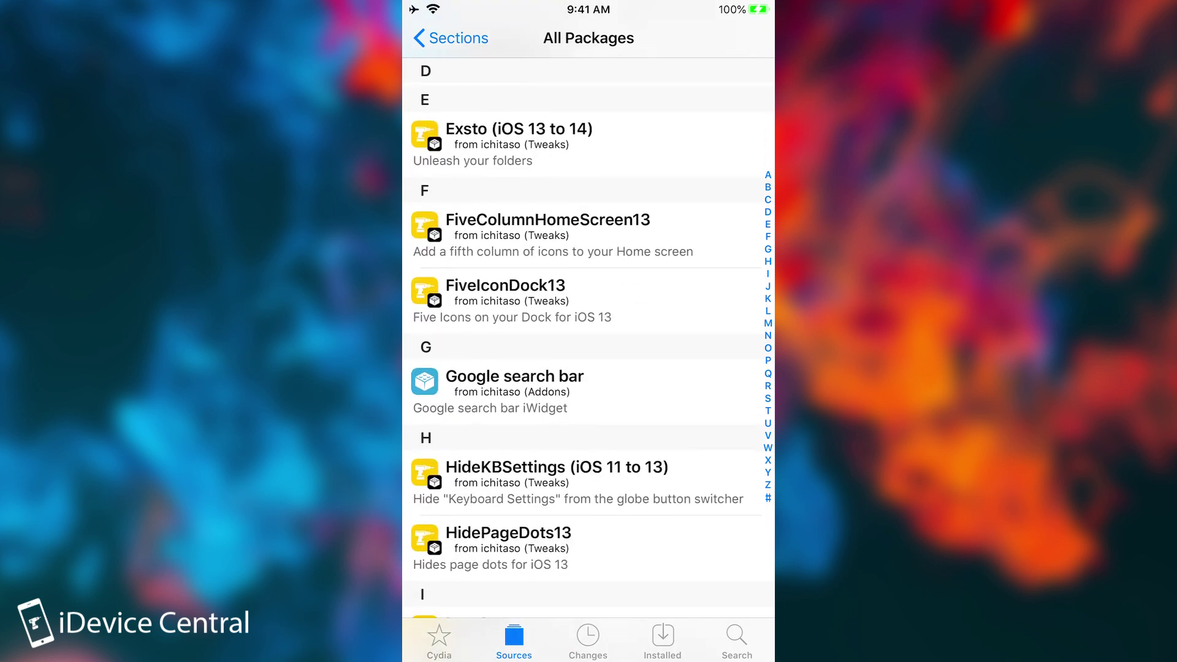
pyautogui.scroll(-2, 588, 343)
pyautogui.scroll(-2, 588, 343)
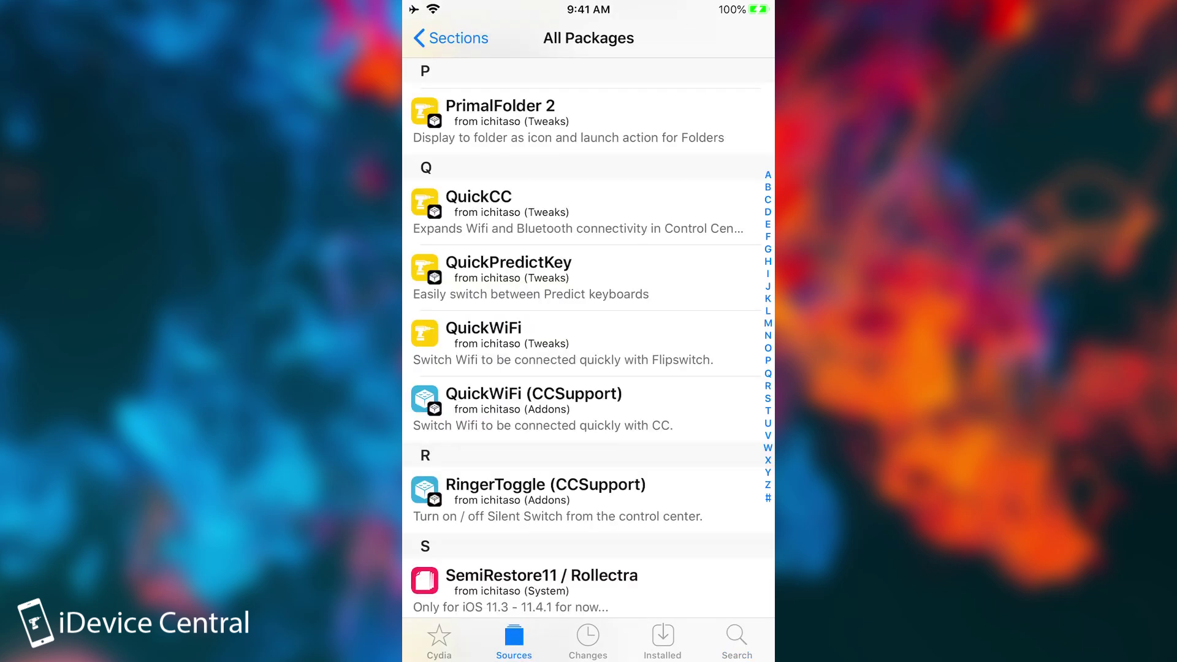
pyautogui.click(513, 640)
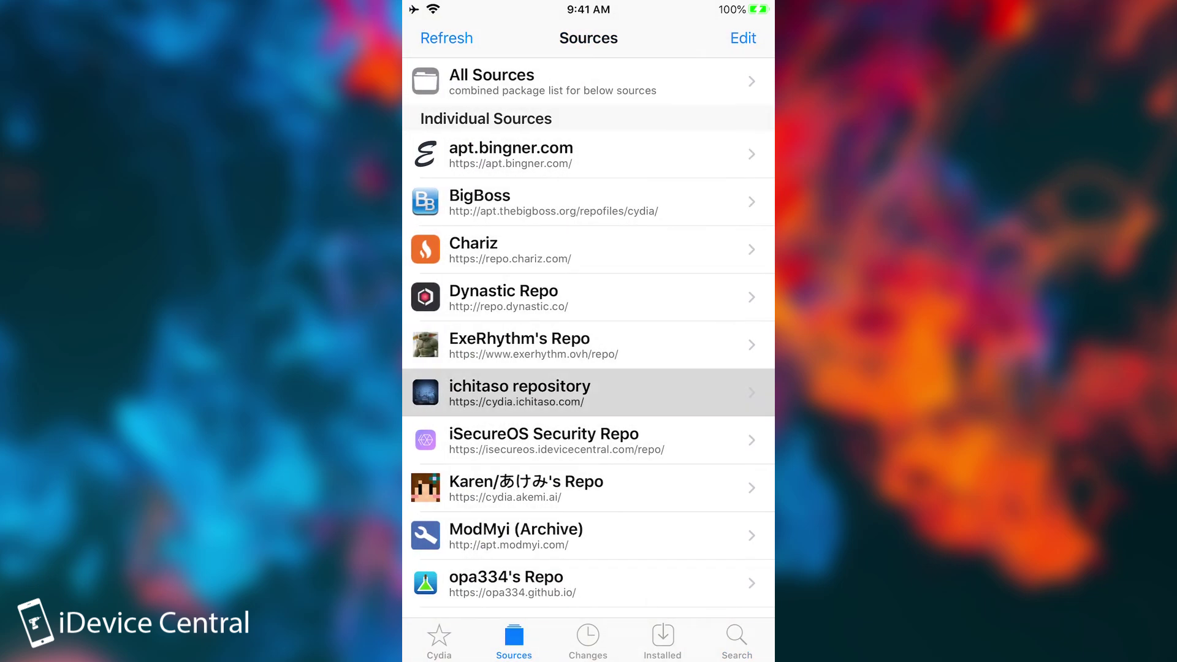
# Search for 'Kern' and review the KernBypass (Unofficial) package details
pyautogui.click(736, 640)
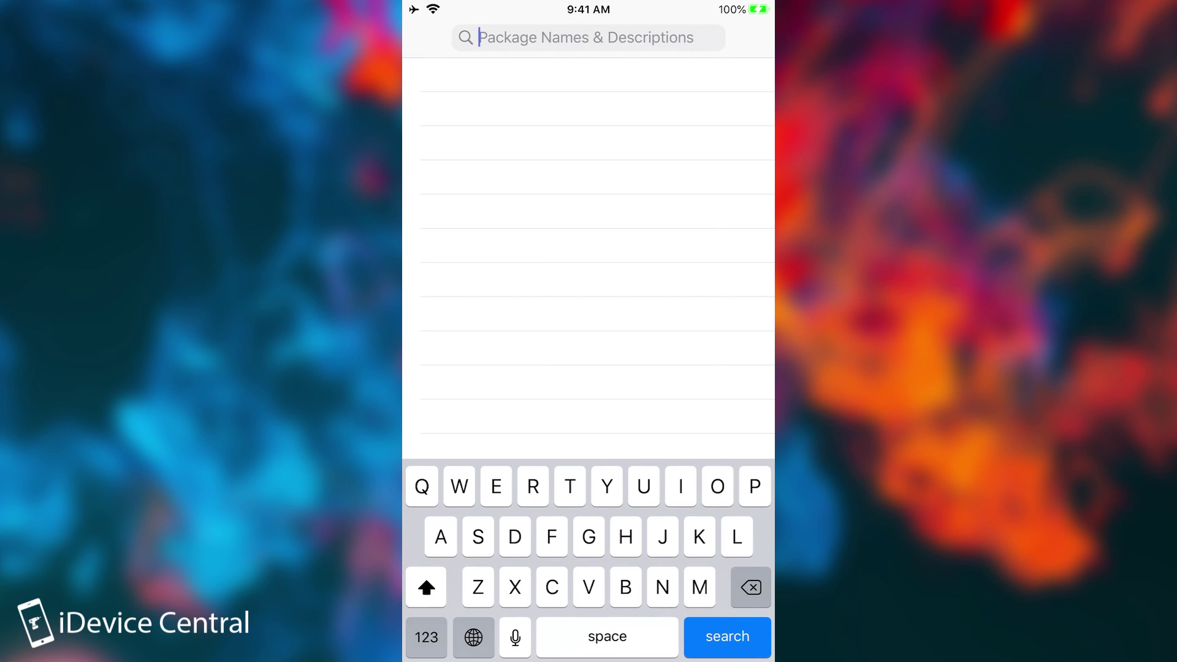
pyautogui.write('Kern')
pyautogui.click(523, 109)
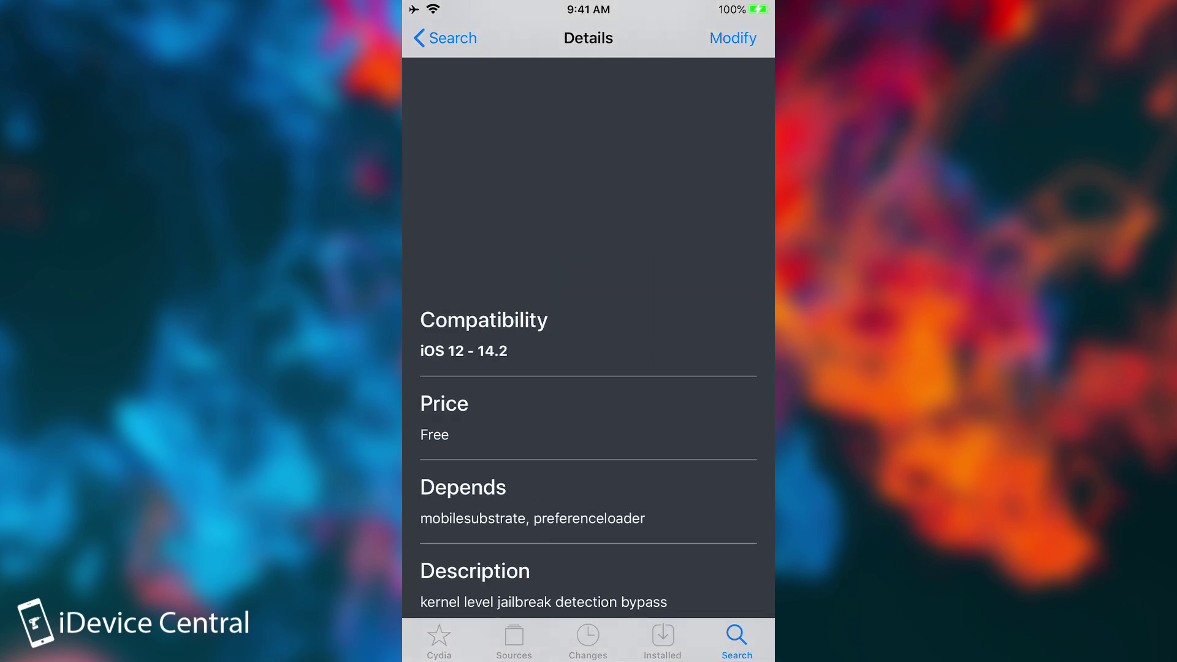
pyautogui.scroll(-1, 588, 337)
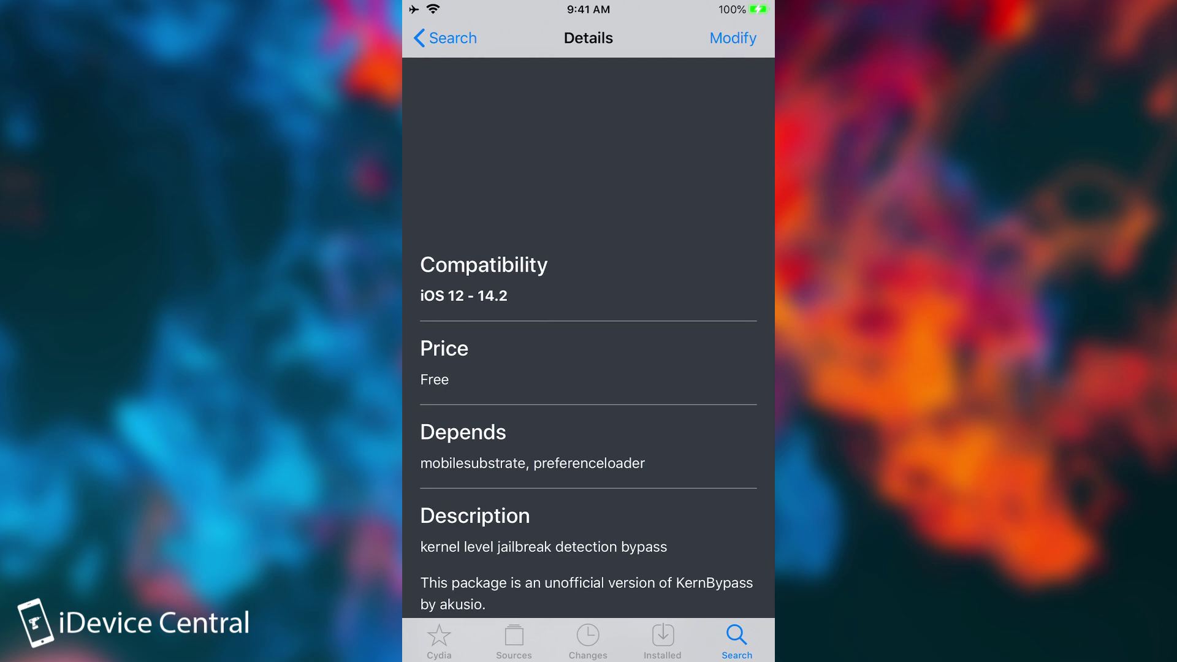
pyautogui.scroll(-1, 588, 356)
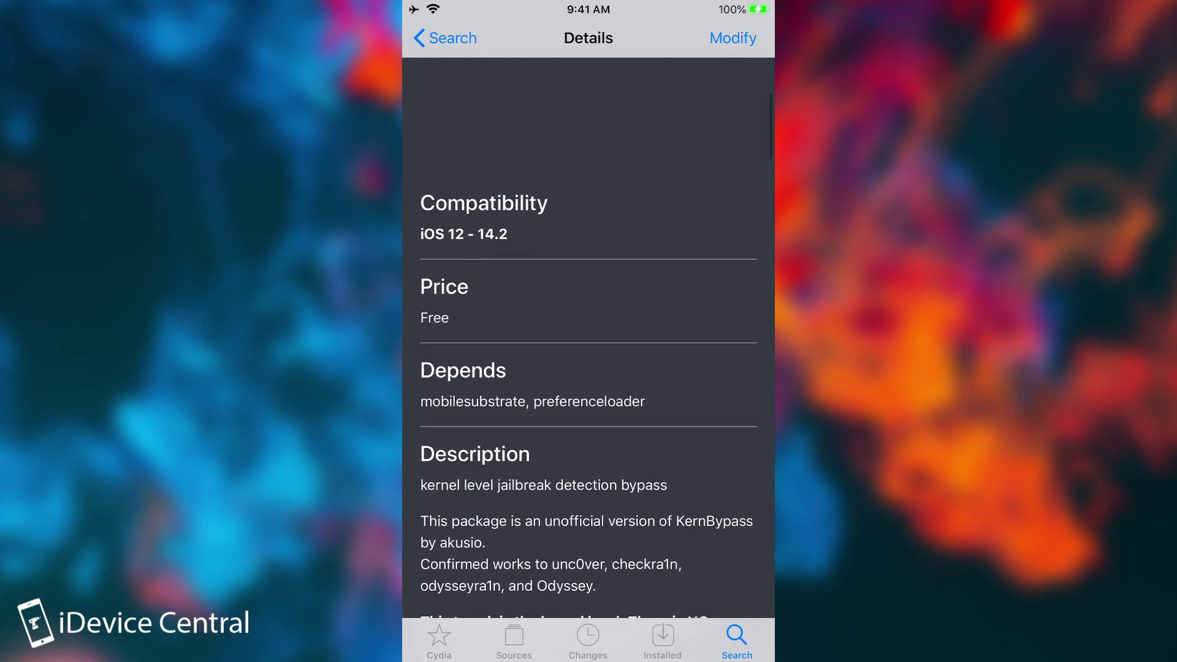
pyautogui.scroll(-3, 589, 356)
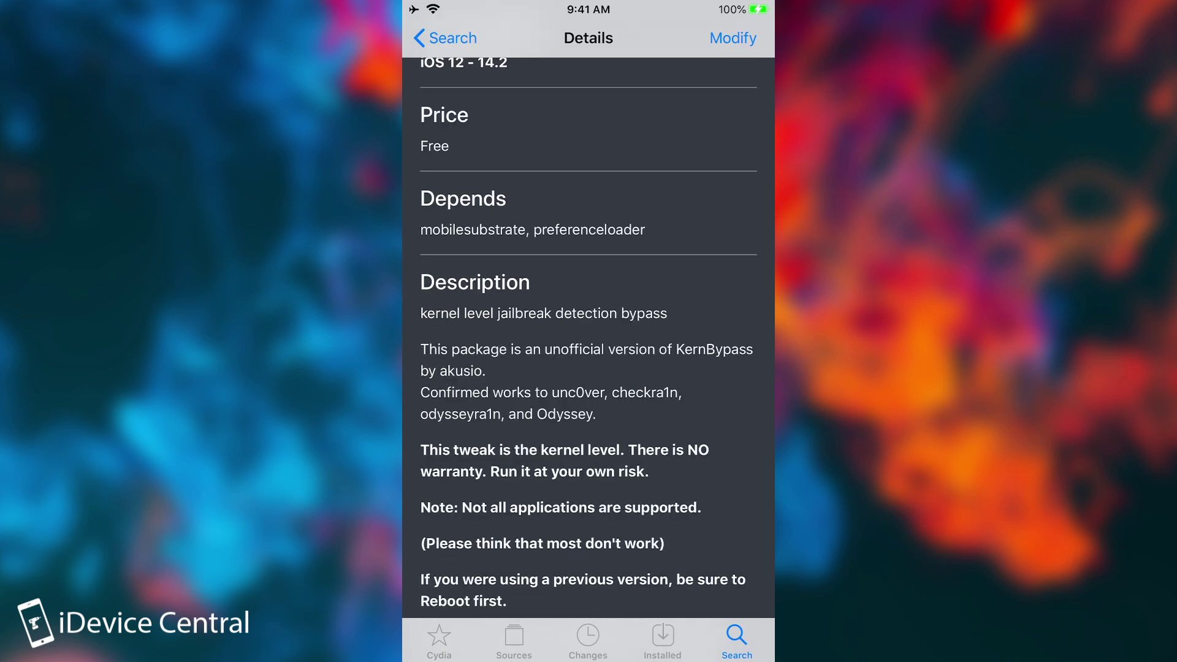
pyautogui.scroll(9, 588, 331)
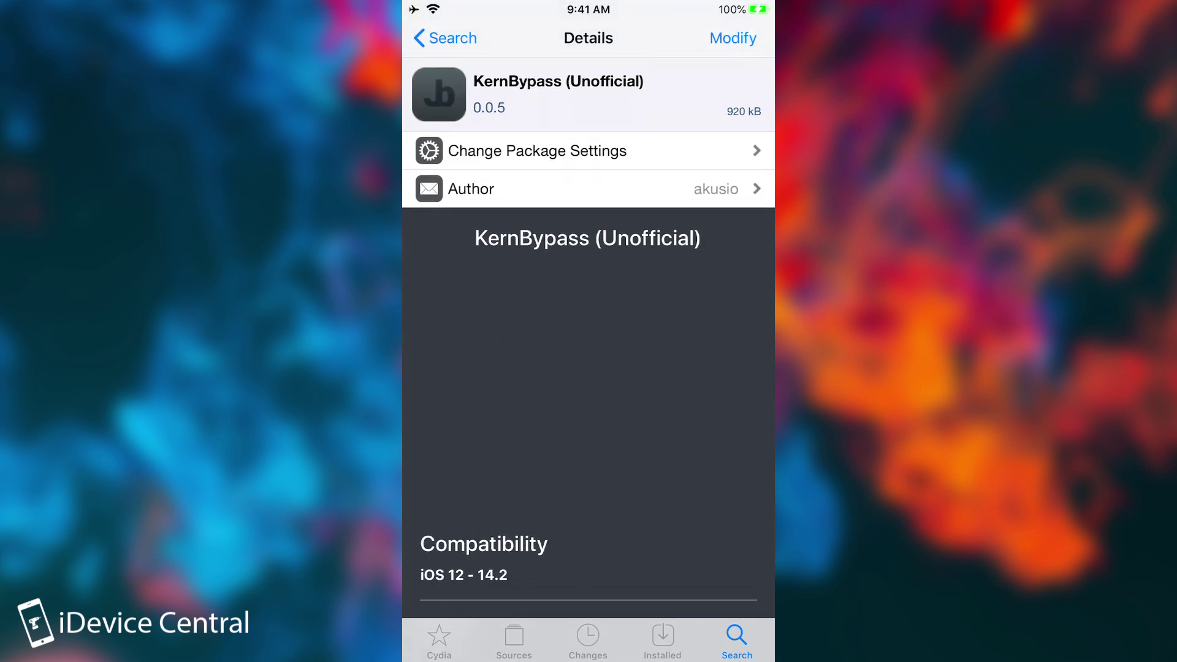
# Reinstall KernBypass (Unofficial) 0.0.5 and confirm the installation
pyautogui.click(732, 38)
pyautogui.click(588, 517)
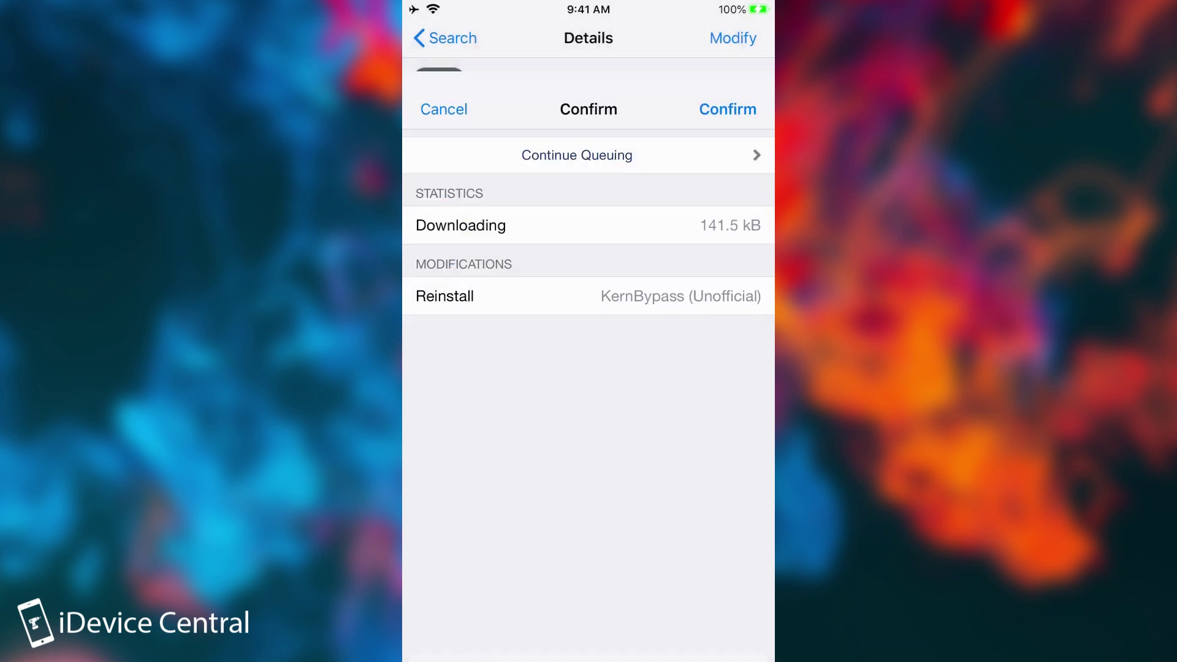
pyautogui.click(728, 38)
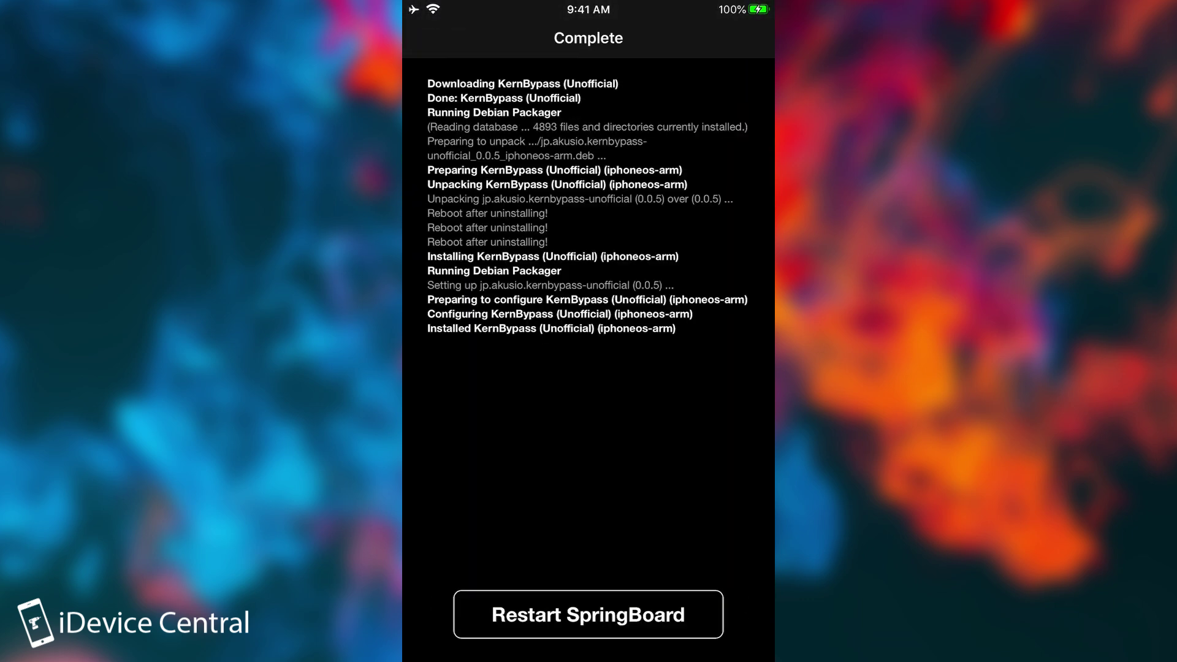
# Restart SpringBoard, then open the KernBypass page in Settings
pyautogui.click(588, 614)
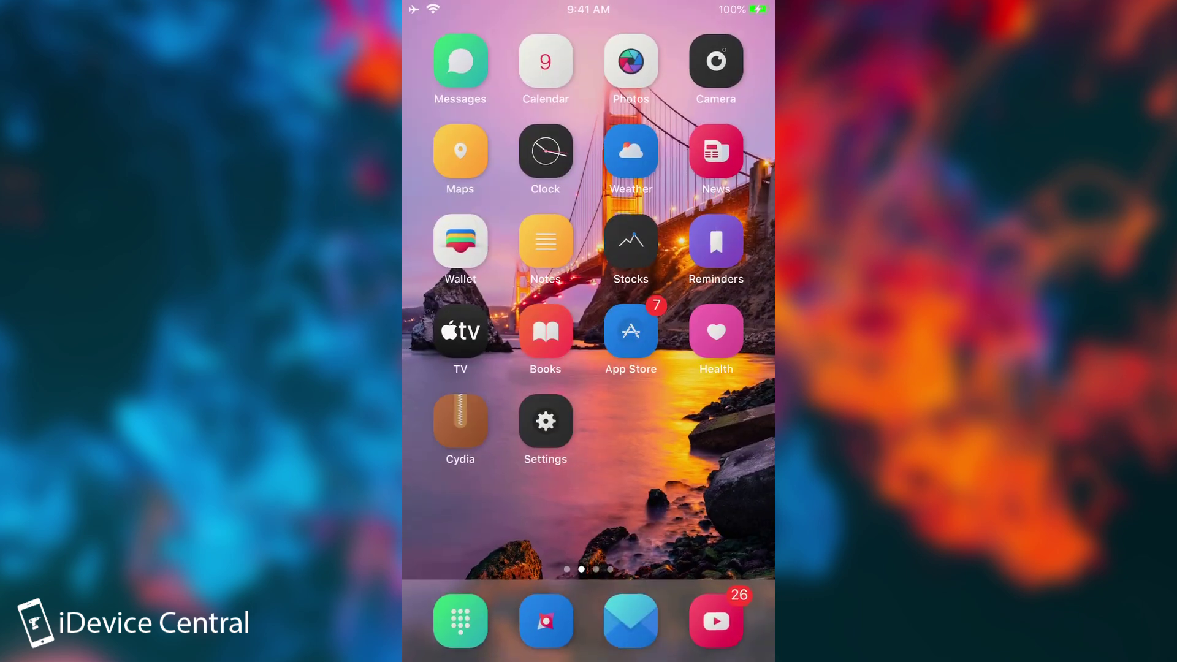
pyautogui.click(546, 421)
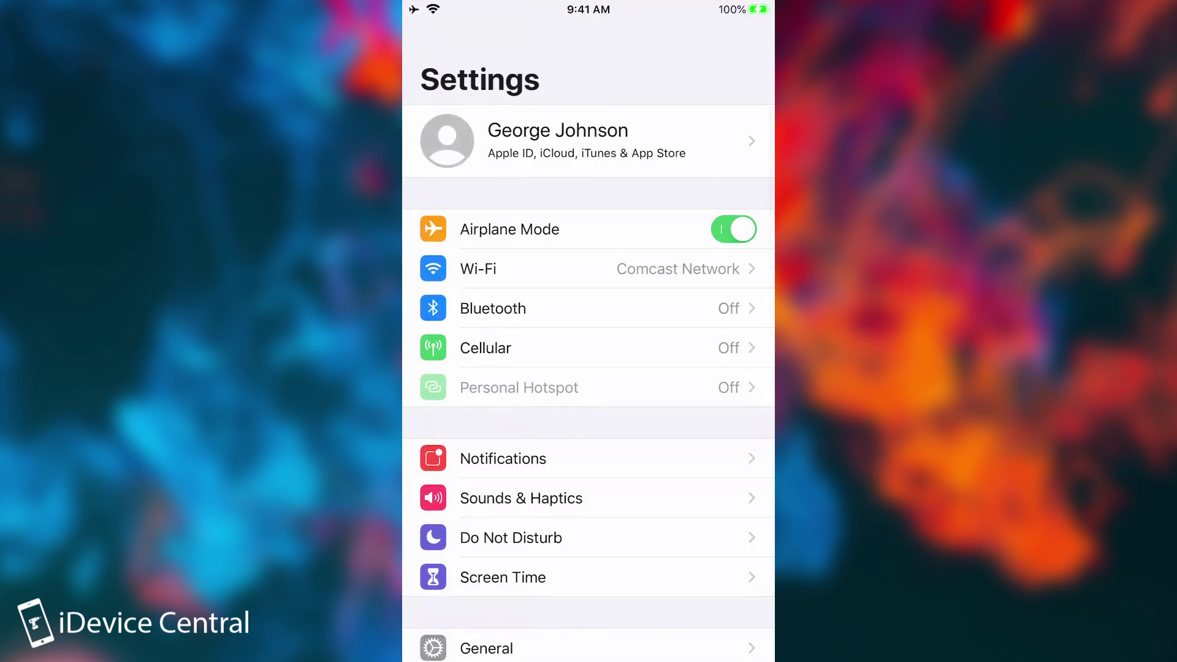
pyautogui.scroll(-6, 588, 359)
pyautogui.scroll(-5, 588, 359)
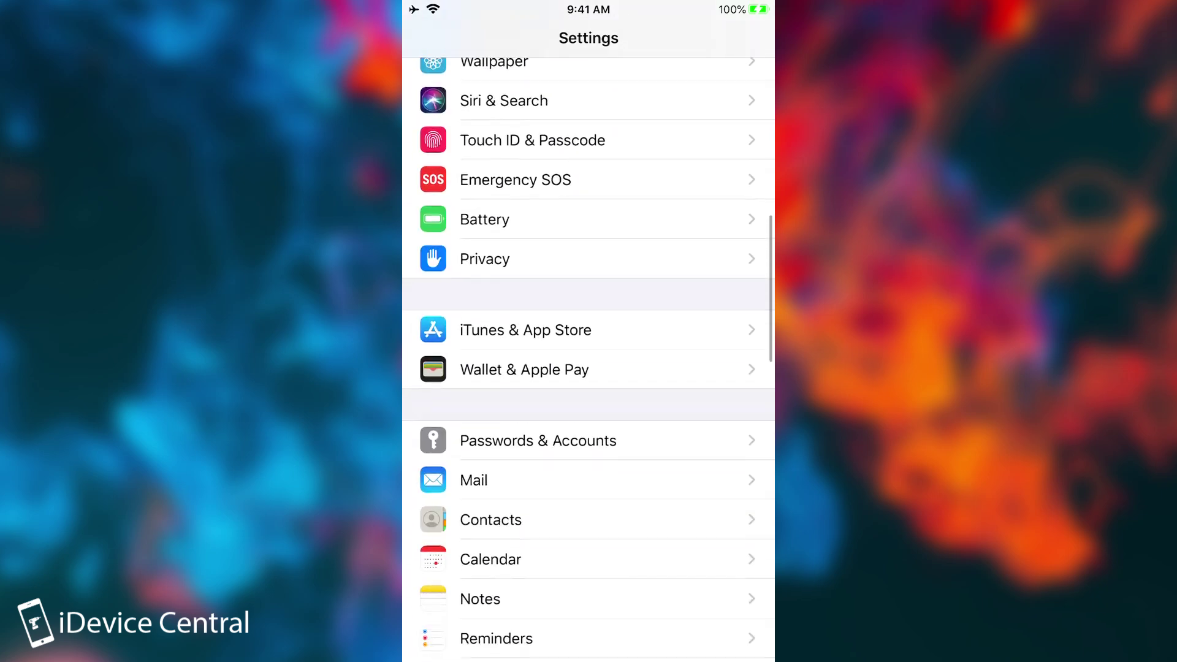
pyautogui.scroll(-6, 589, 359)
pyautogui.scroll(-6, 588, 359)
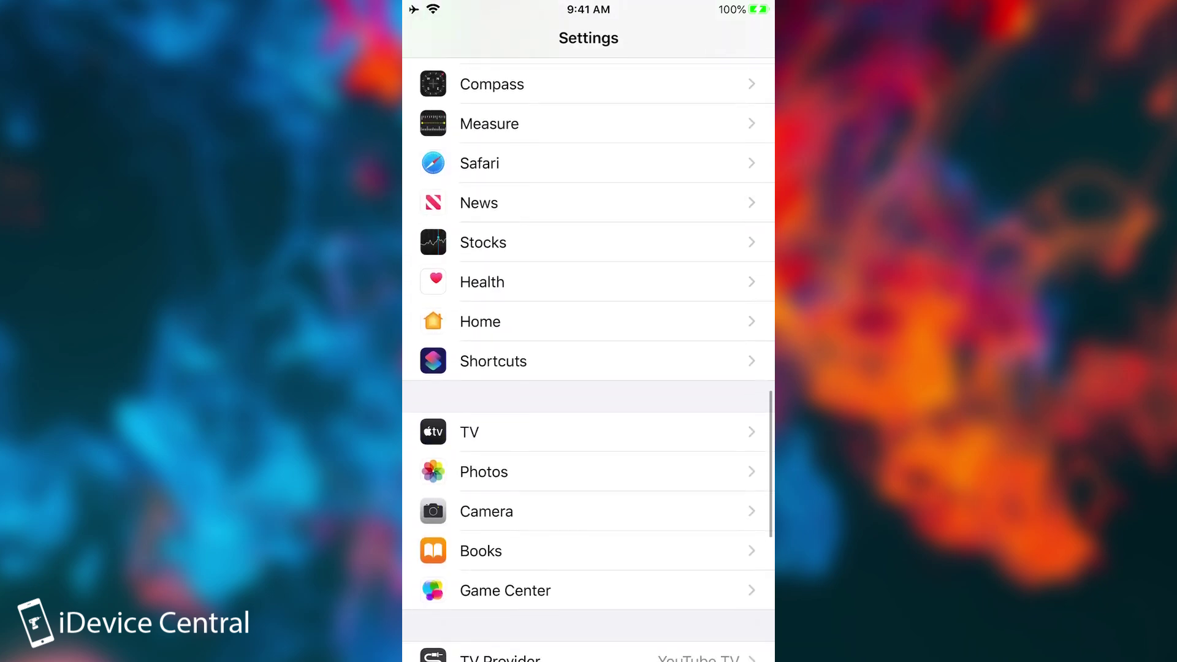
pyautogui.scroll(-4, 588, 360)
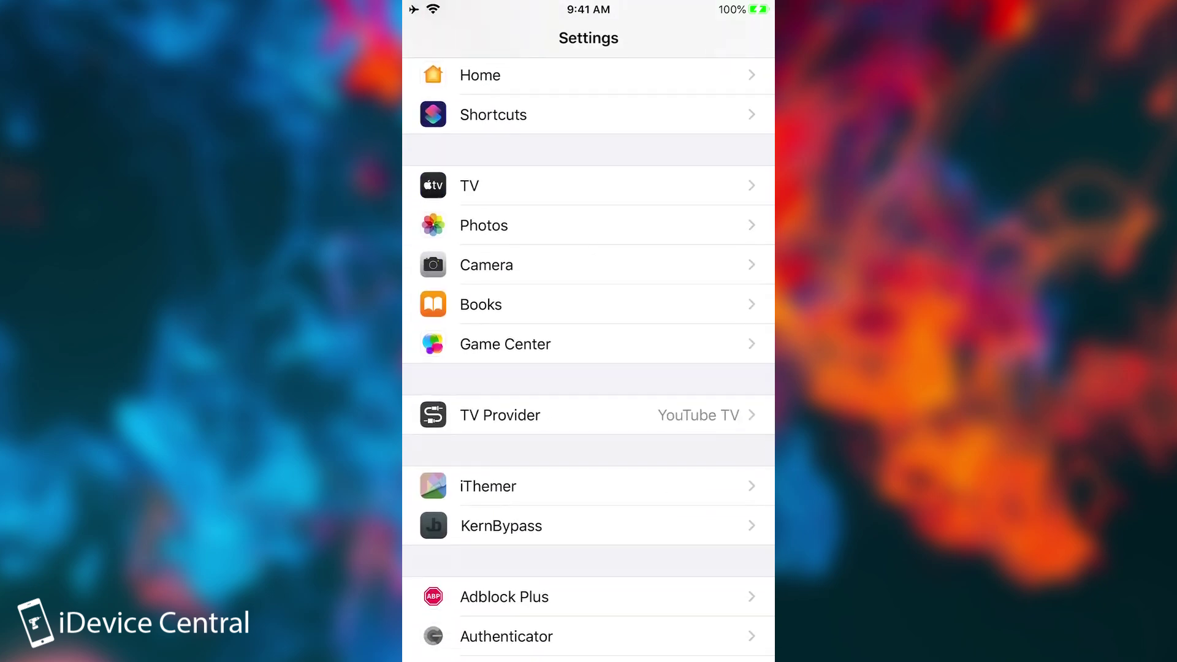
pyautogui.click(501, 525)
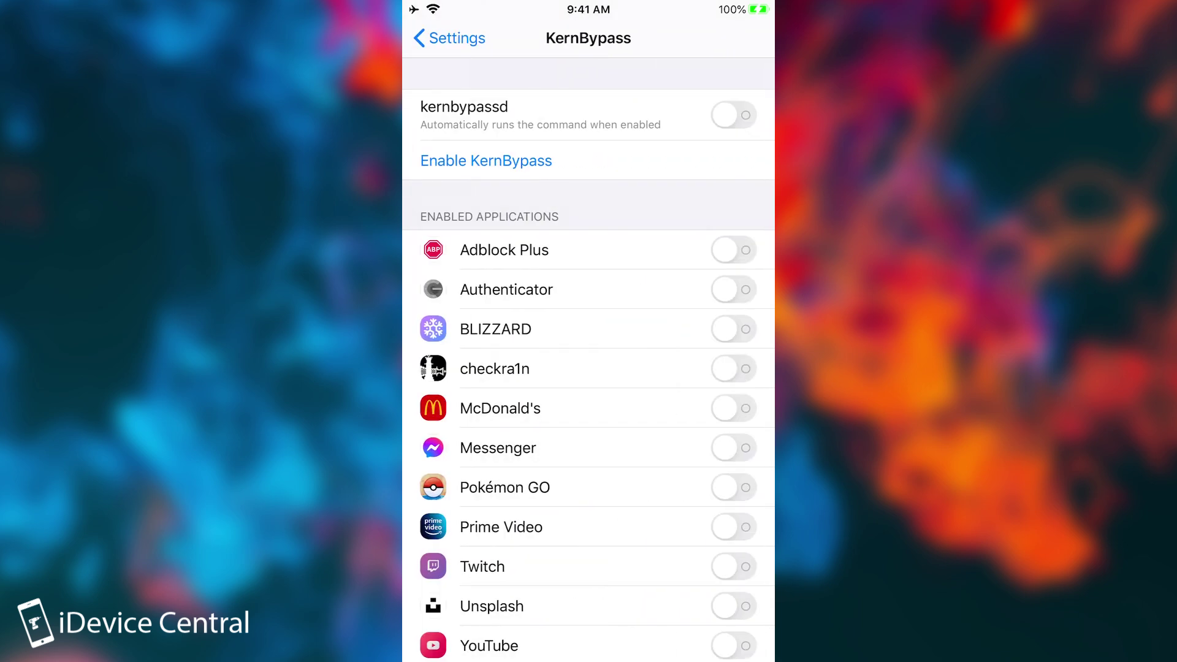
# Turn on kernbypassd and Pokémon GO, then enable KernBypass and dismiss the notice
pyautogui.click(733, 115)
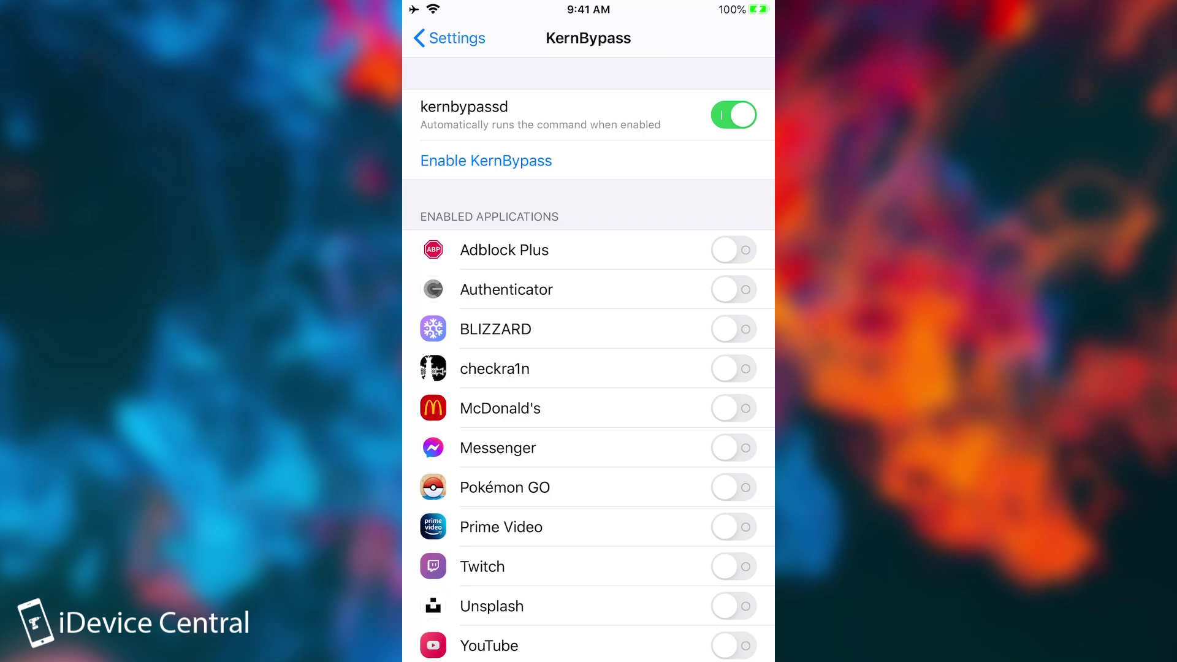
pyautogui.scroll(-3, 588, 368)
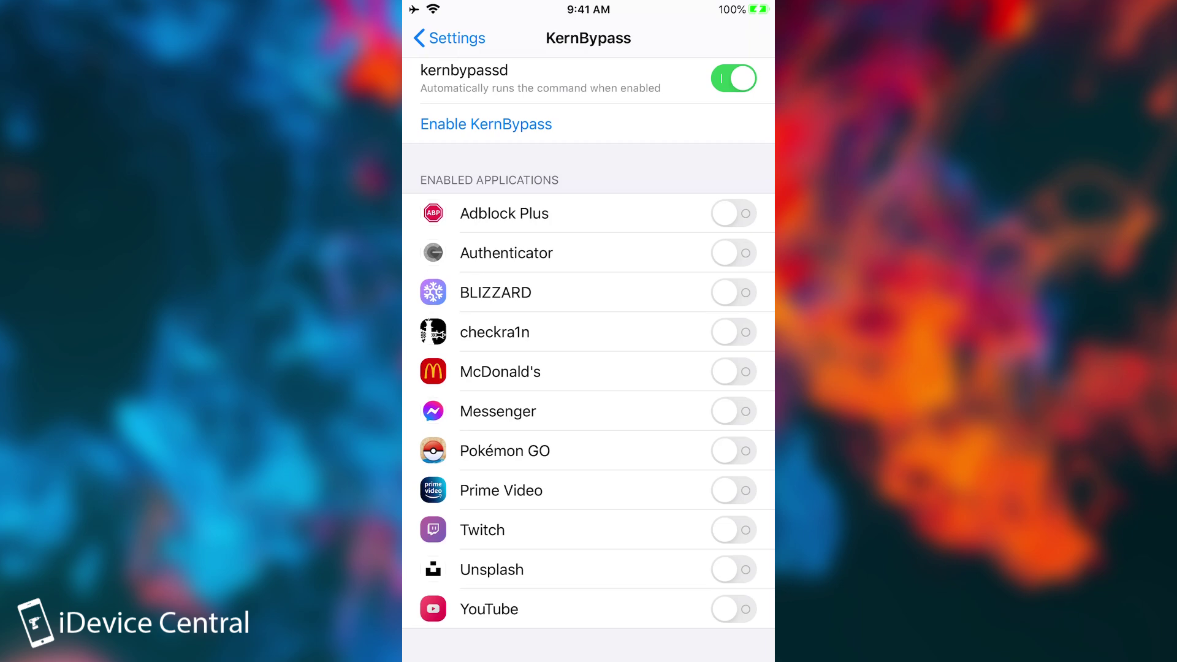
pyautogui.click(733, 450)
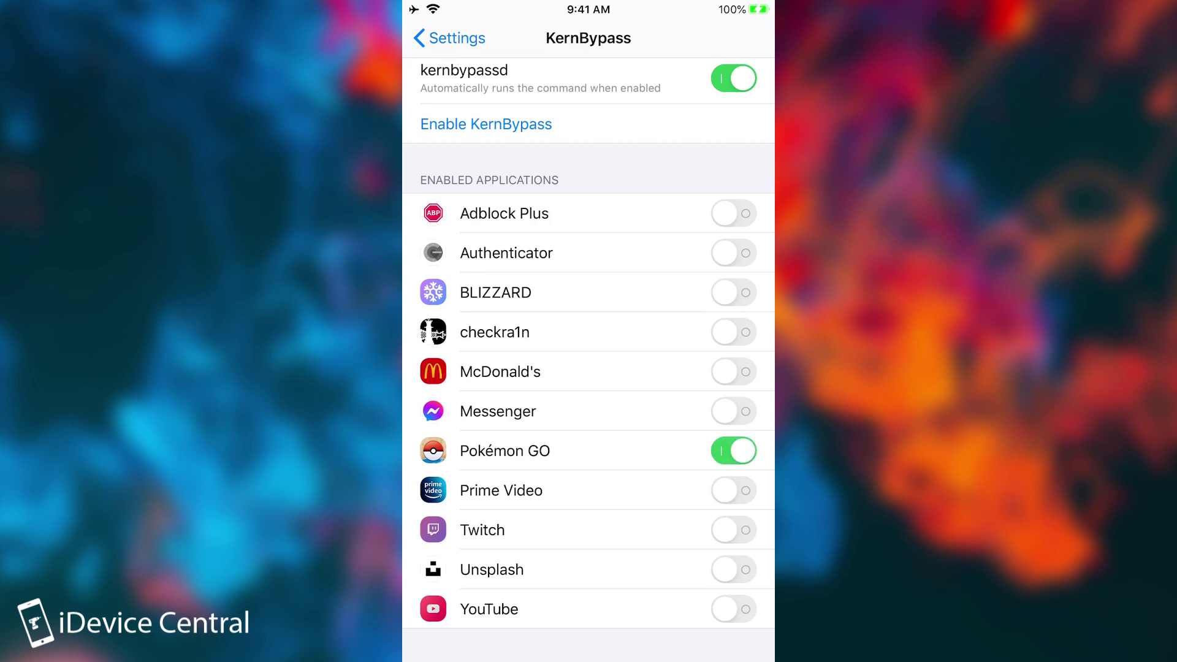
pyautogui.scroll(2, 588, 368)
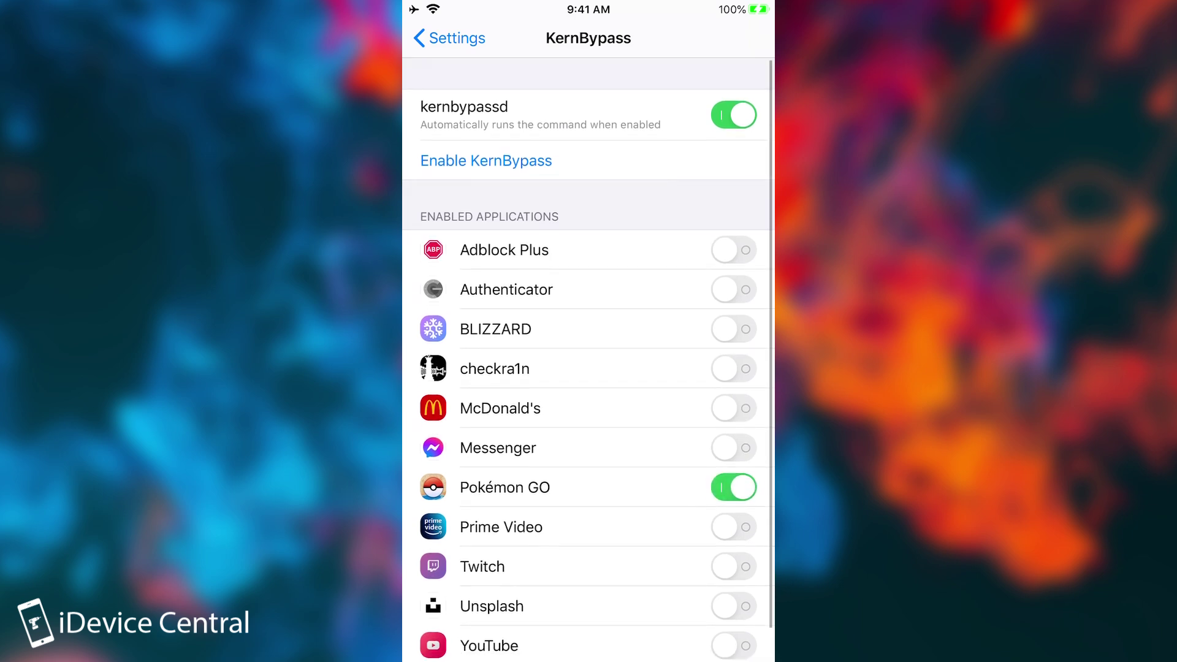
pyautogui.click(486, 161)
pyautogui.click(646, 365)
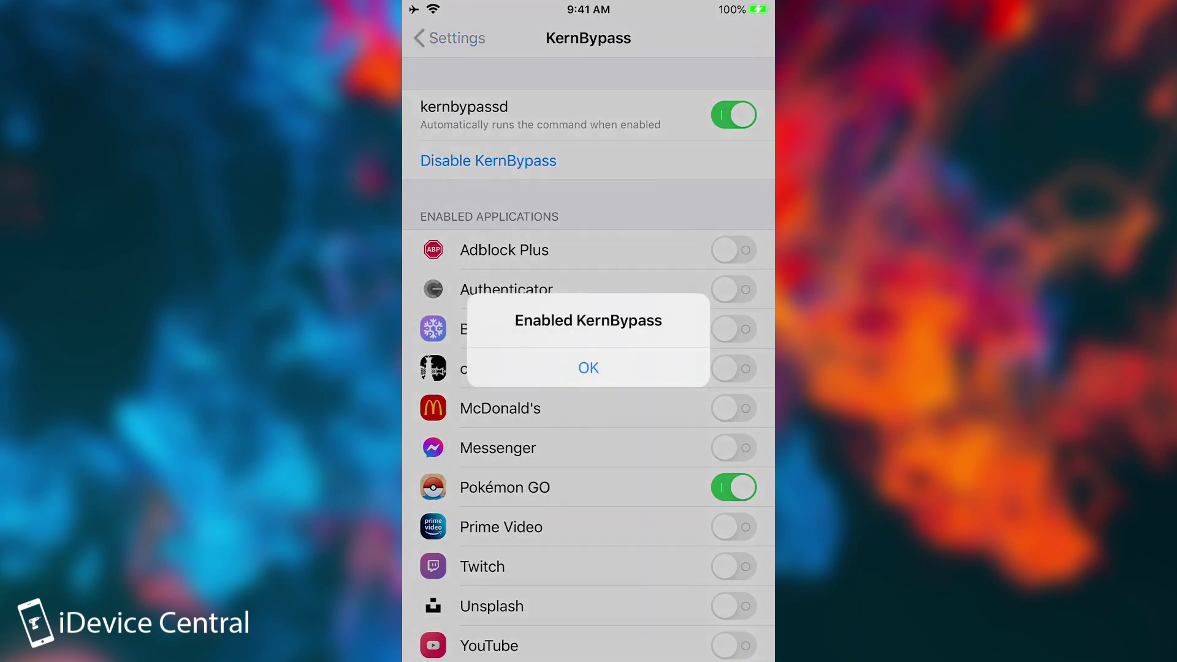
pyautogui.click(588, 368)
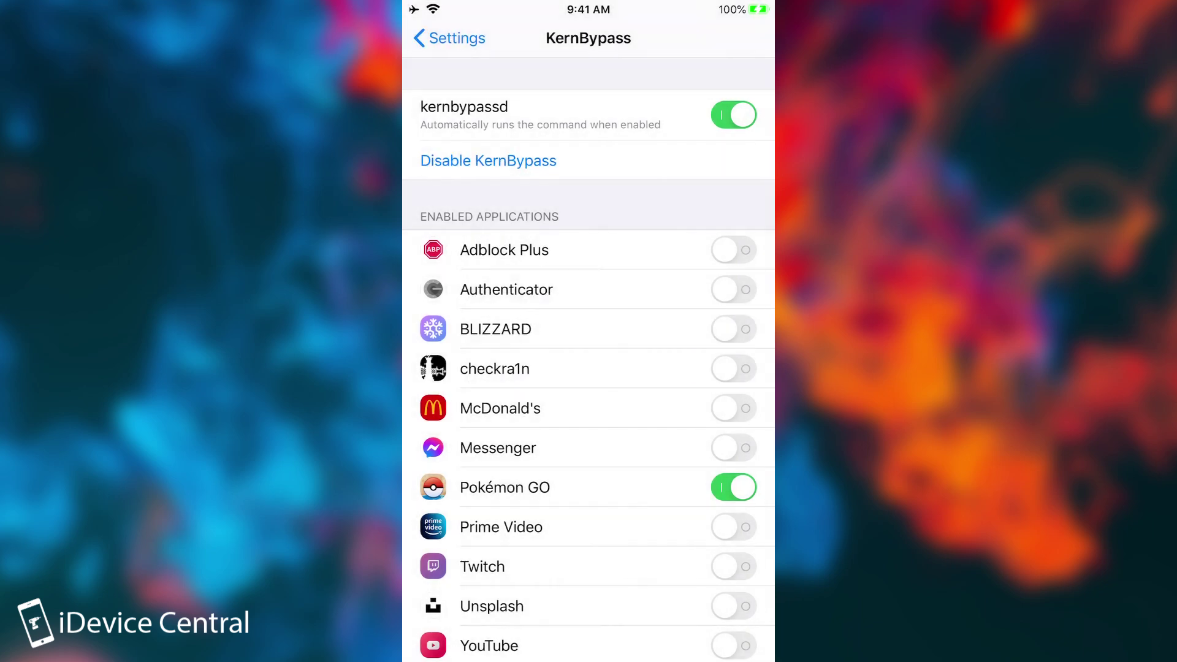
pyautogui.scroll(-1, 589, 368)
# Launch Pokémon GO from the next home page and scroll its birth-year list
pyautogui.press('super')
pyautogui.moveTo(674, 429); pyautogui.dragTo(490, 429)
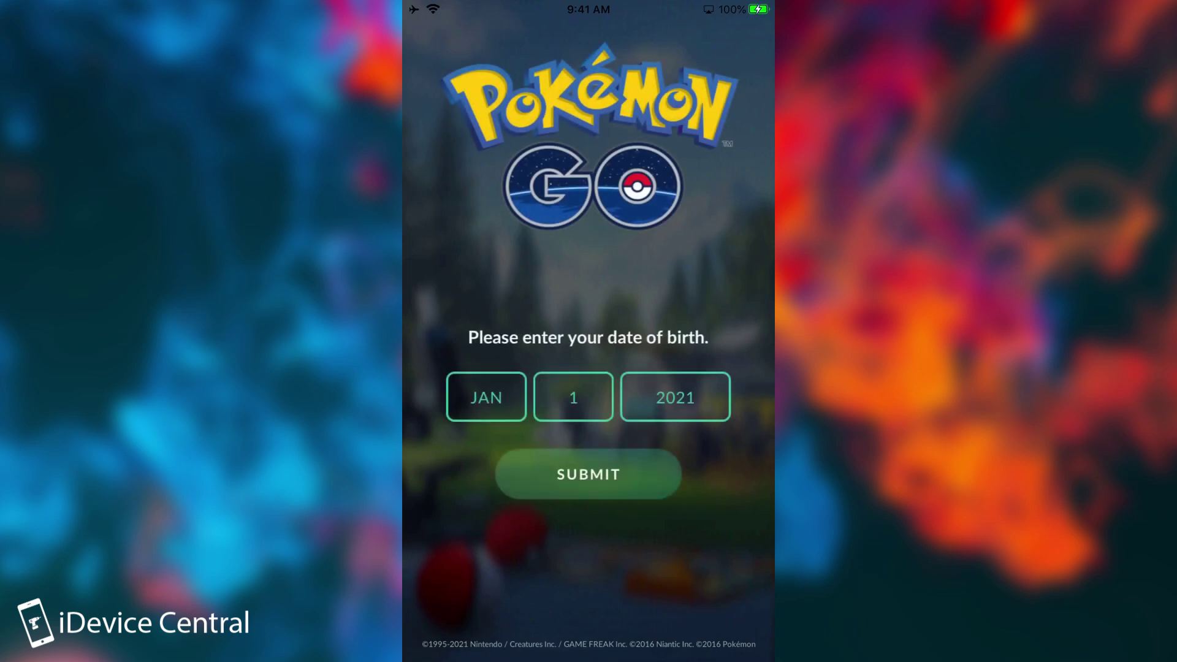
pyautogui.click(674, 397)
pyautogui.scroll(-10, 670, 392)
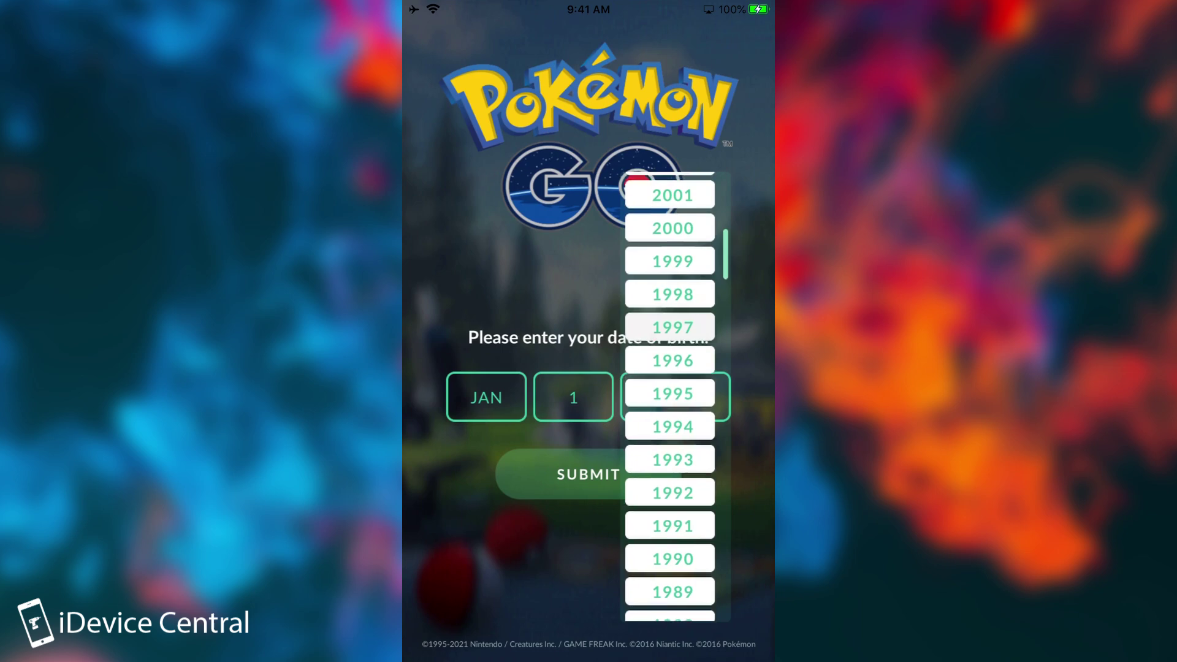
pyautogui.scroll(-5, 669, 396)
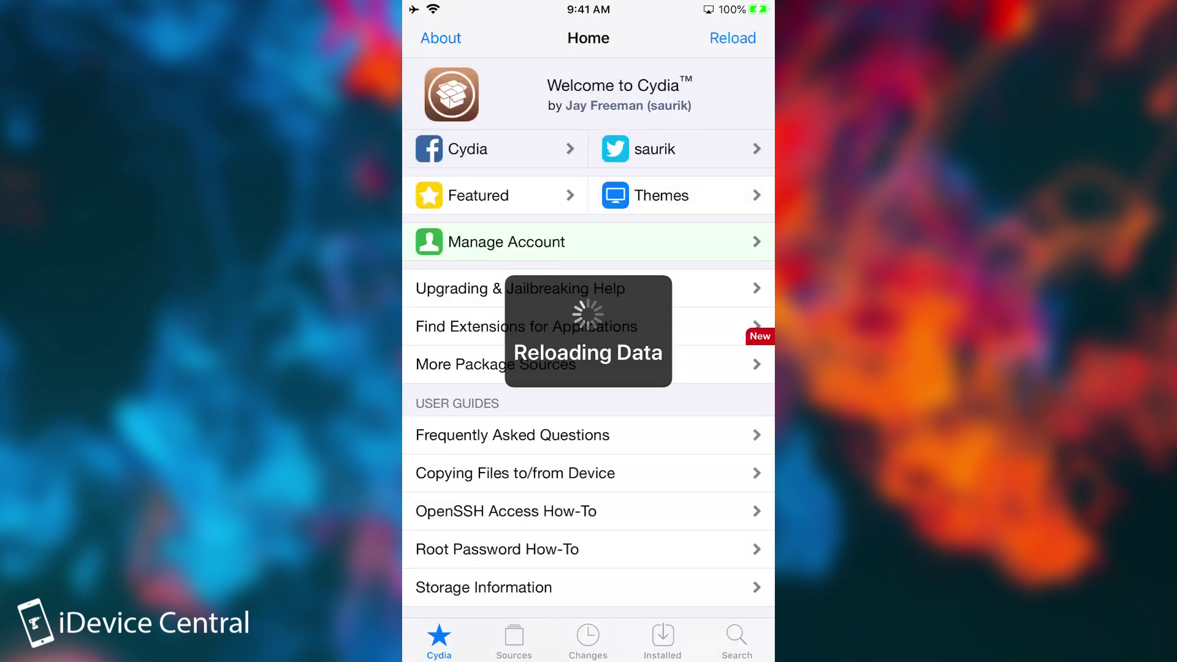
# Leave Cydia, relaunch Pokémon GO from page 3, then close it
pyautogui.press('super')
pyautogui.moveTo(705, 367); pyautogui.dragTo(465, 368)
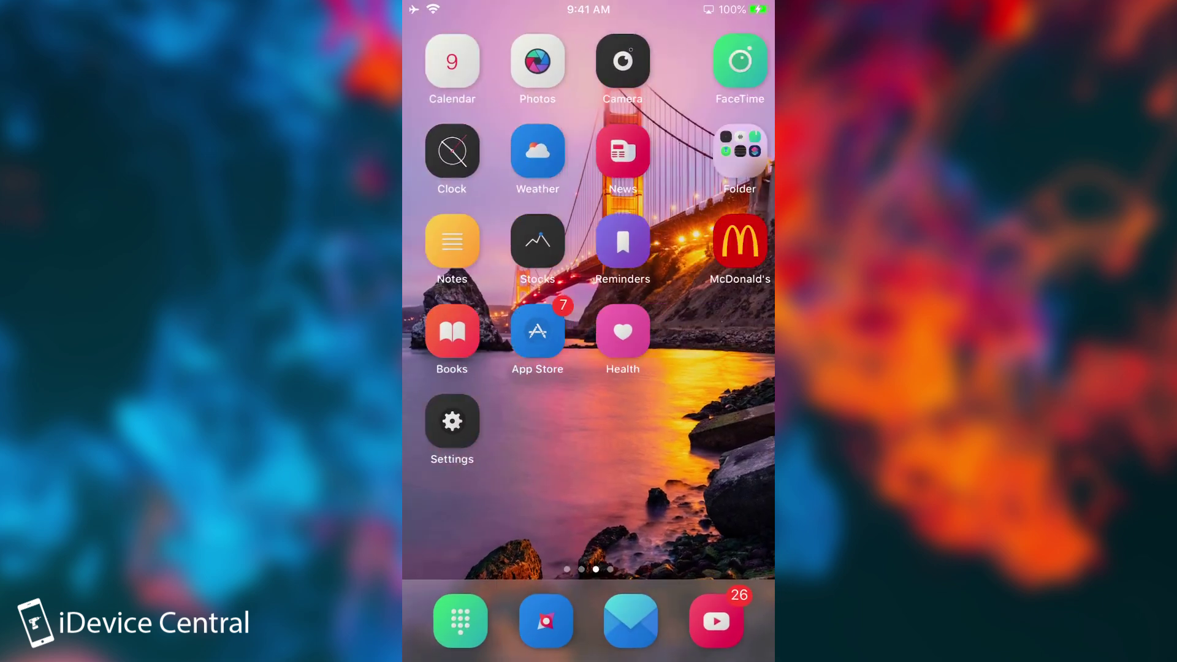
pyautogui.click(545, 241)
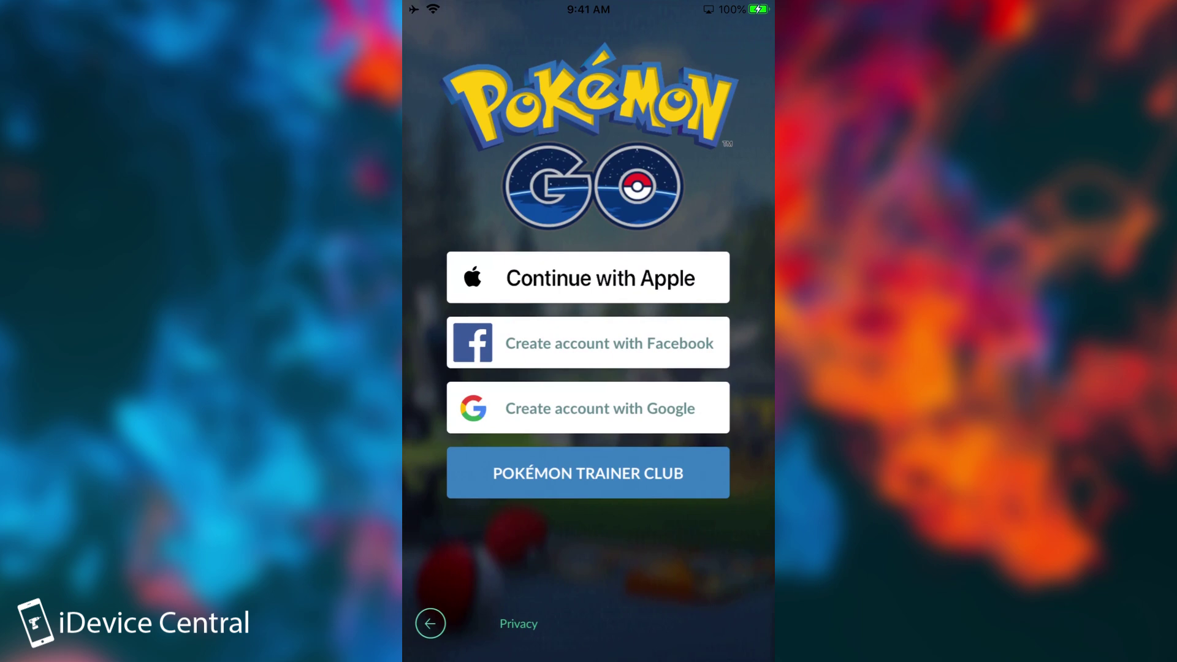
pyautogui.press('super')
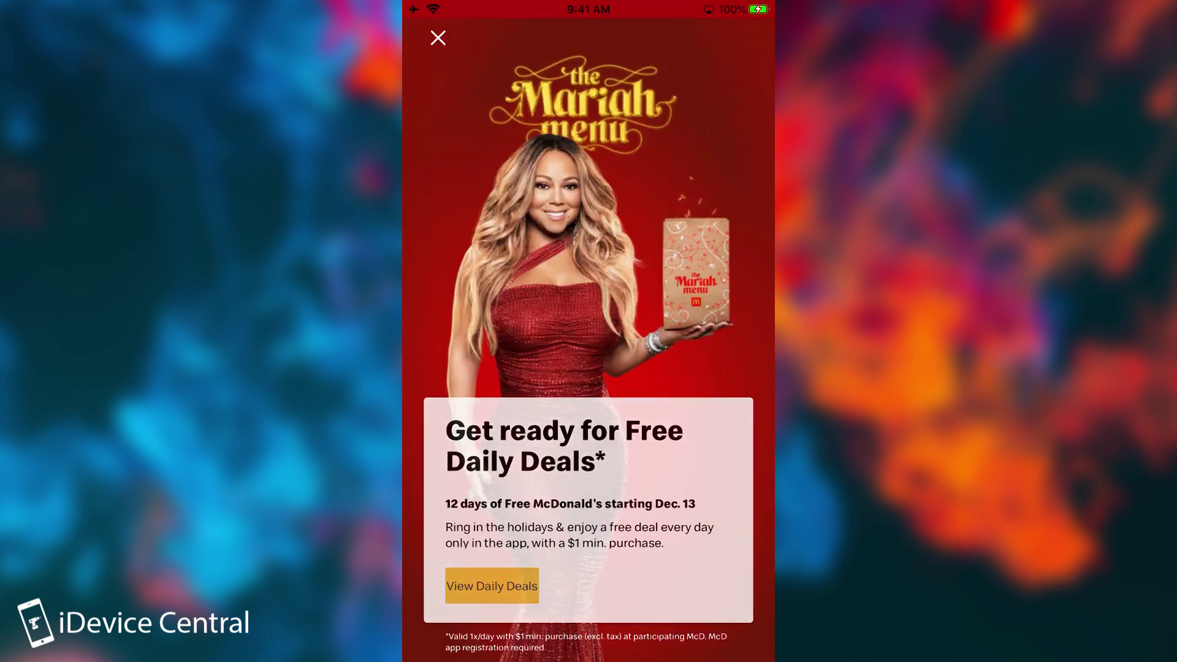
# Dismiss the McDonald's Mariah menu promo, then return to the Settings home page
pyautogui.click(438, 38)
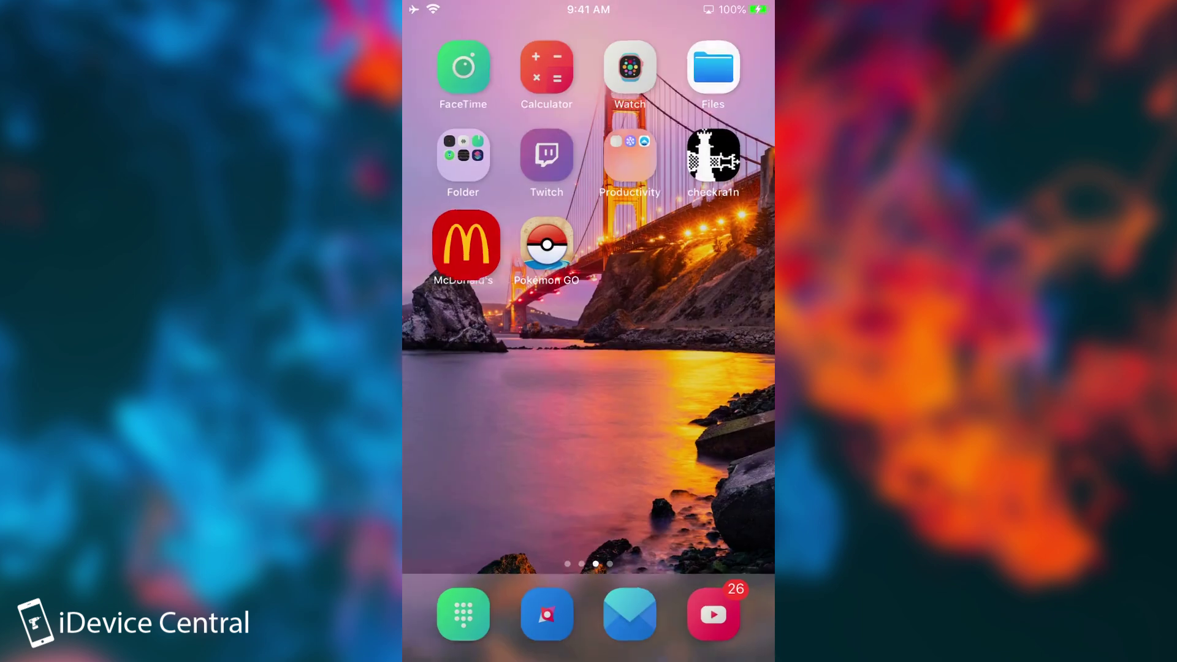
pyautogui.moveTo(705, 429)
pyautogui.mouseDown()
pyautogui.moveTo(478, 429)
pyautogui.moveTo(705, 429)
pyautogui.mouseUp()
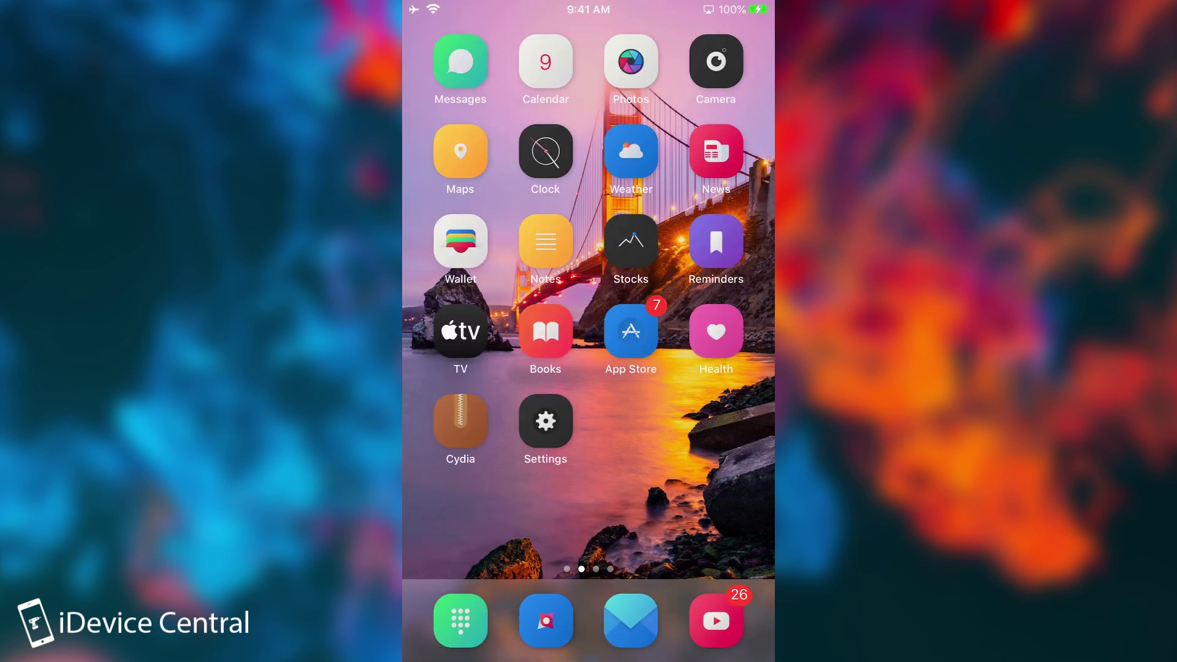